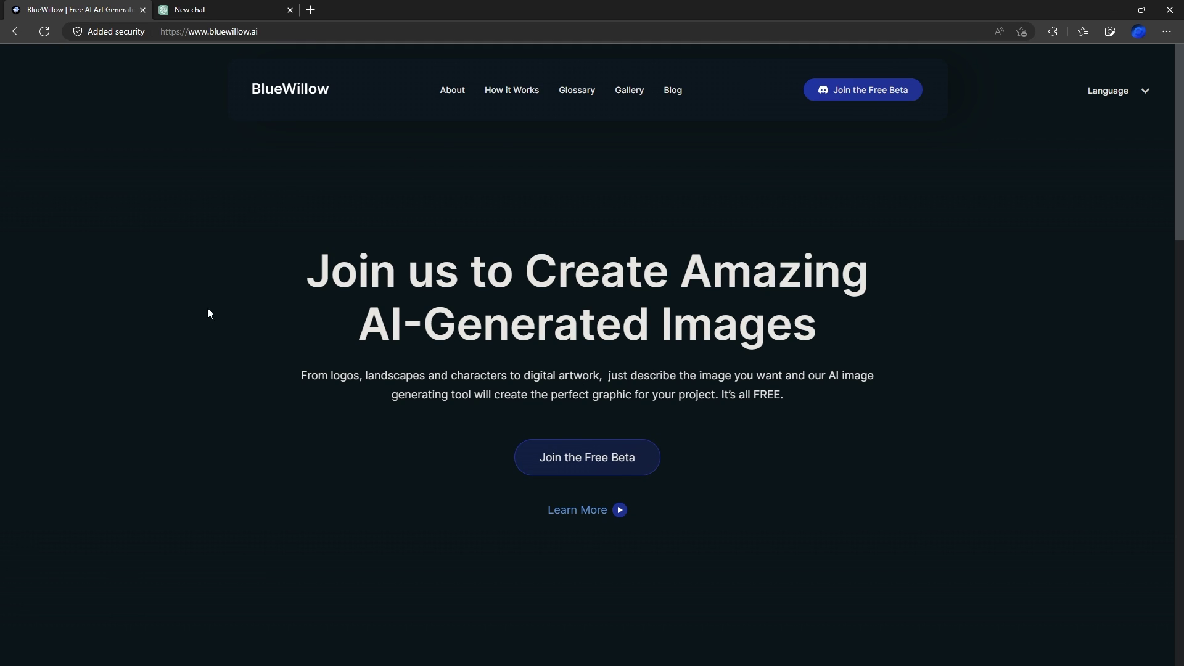
Join the BlueWillow free beta through its Discord invite, close the invite and BlueWillow pages, and put the browser away
{"action": "left_click", "coordinate": [589, 461]}
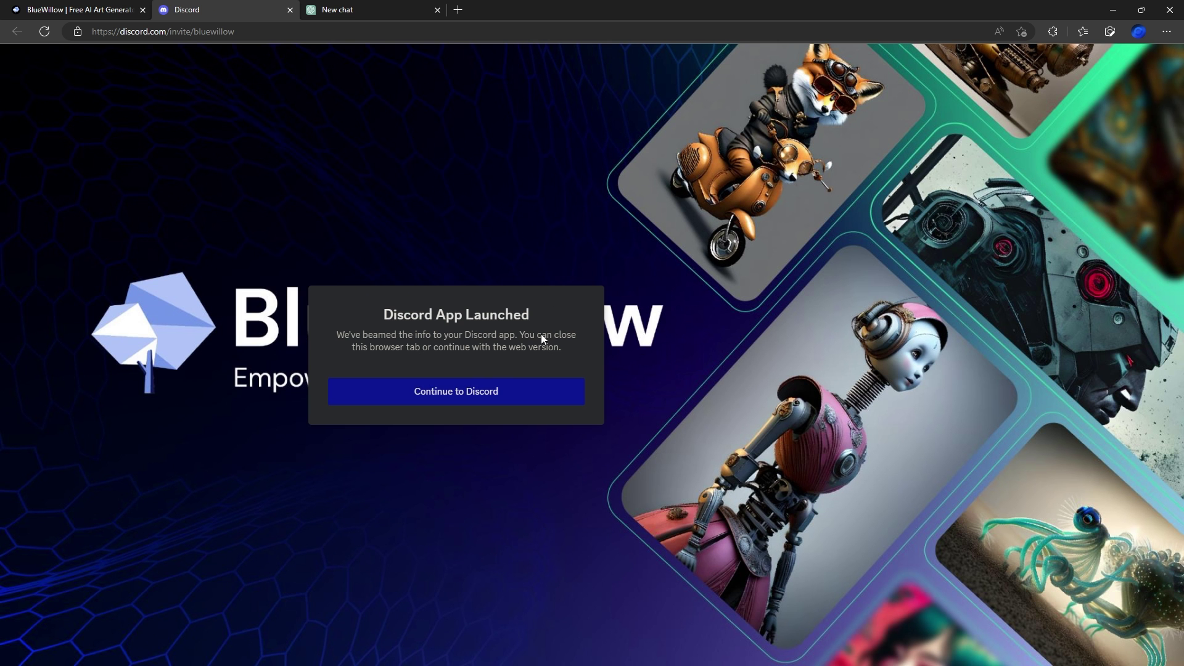
{"action": "left_click", "coordinate": [290, 10]}
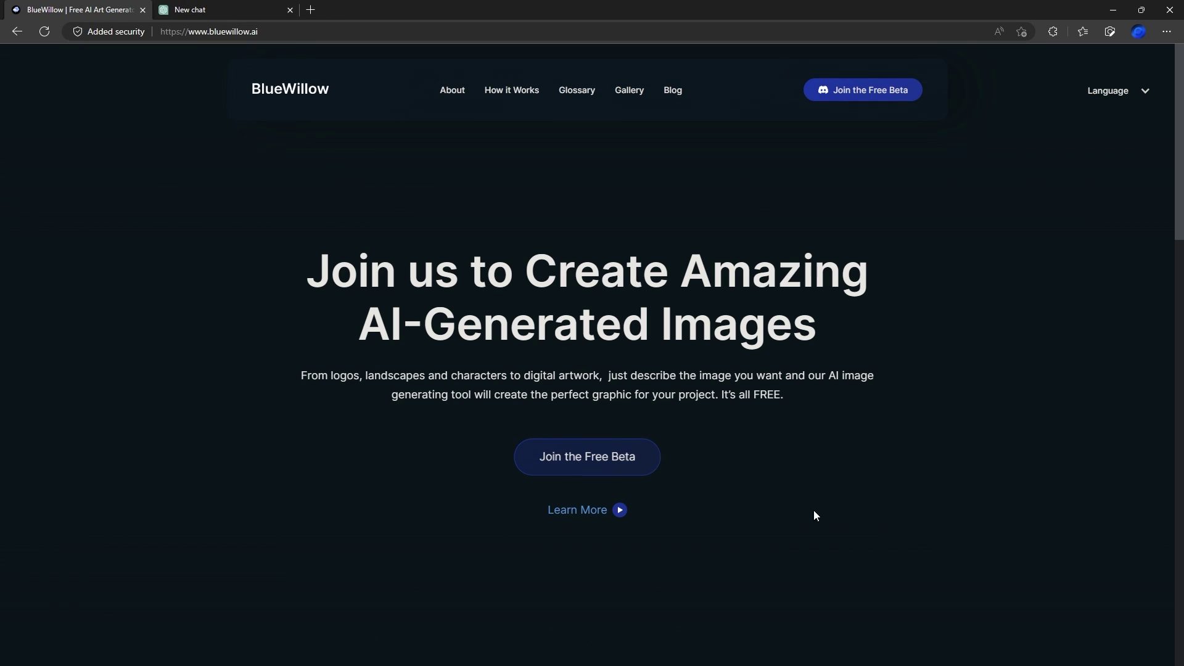
{"action": "left_click", "coordinate": [143, 10]}
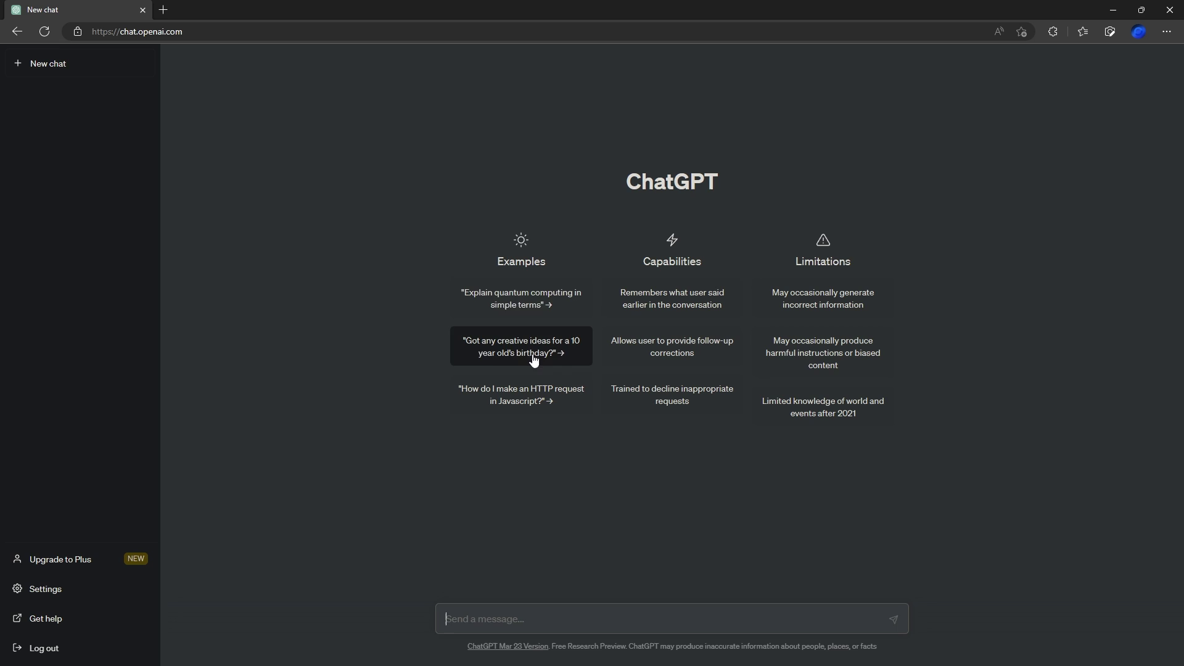
{"action": "left_click", "coordinate": [1112, 11]}
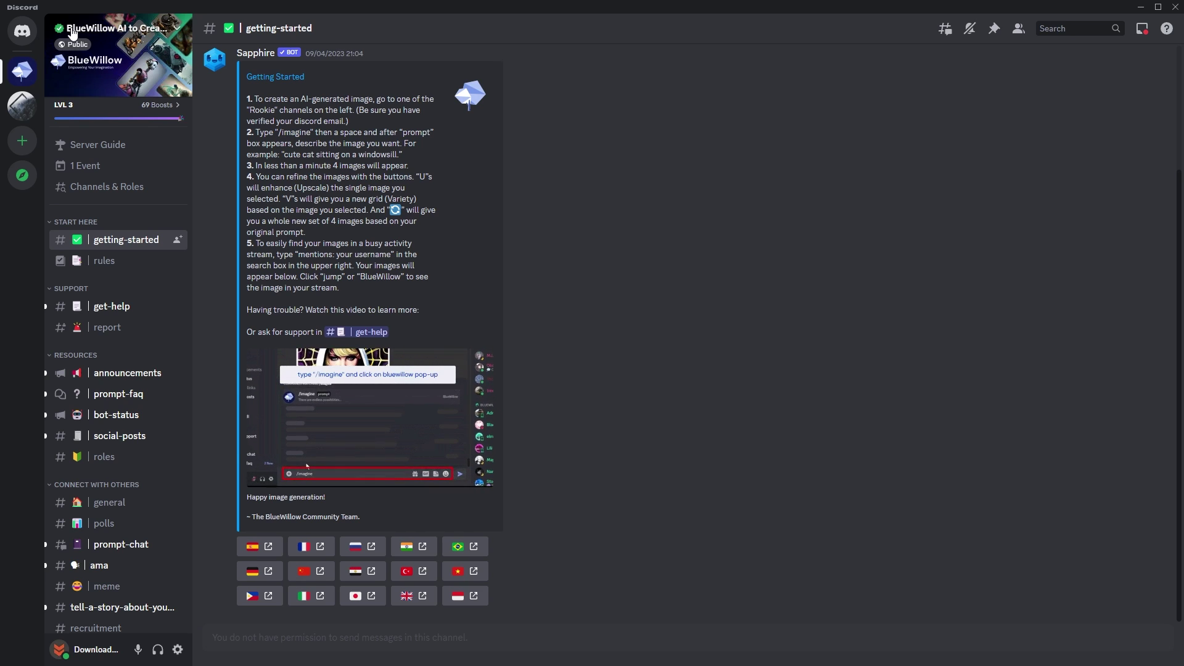
Show all channels of the BlueWillow server so the Rookies channels are listed
{"action": "left_click", "coordinate": [88, 34]}
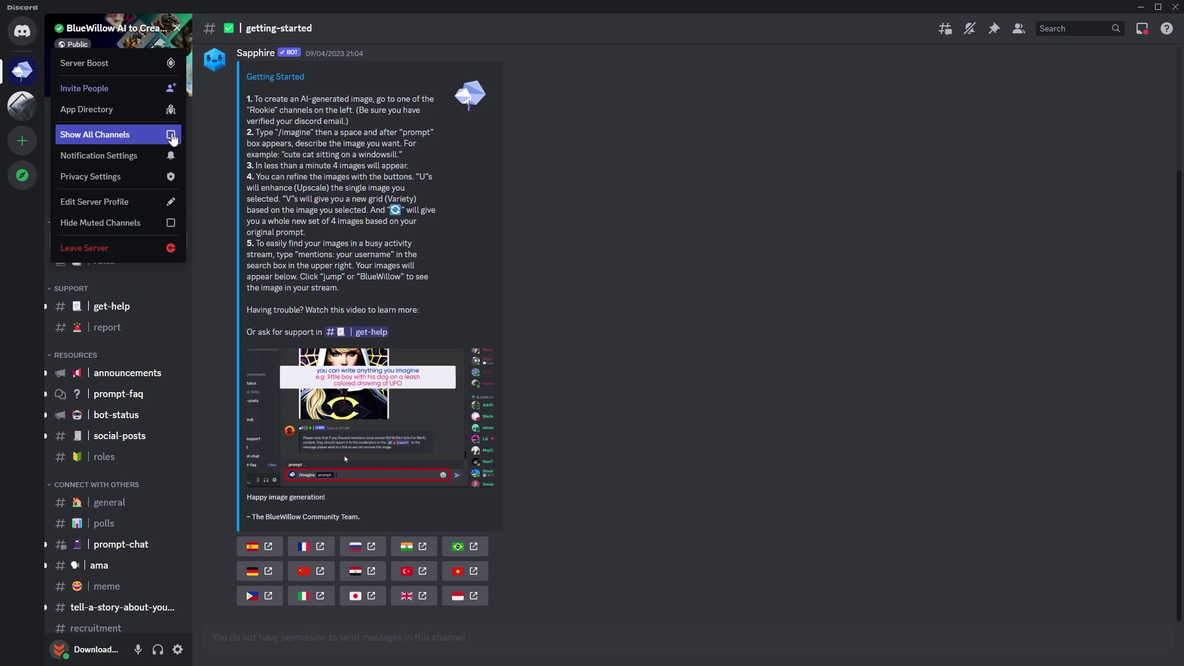
{"action": "left_click", "coordinate": [172, 137]}
{"action": "key", "text": "Escape"}
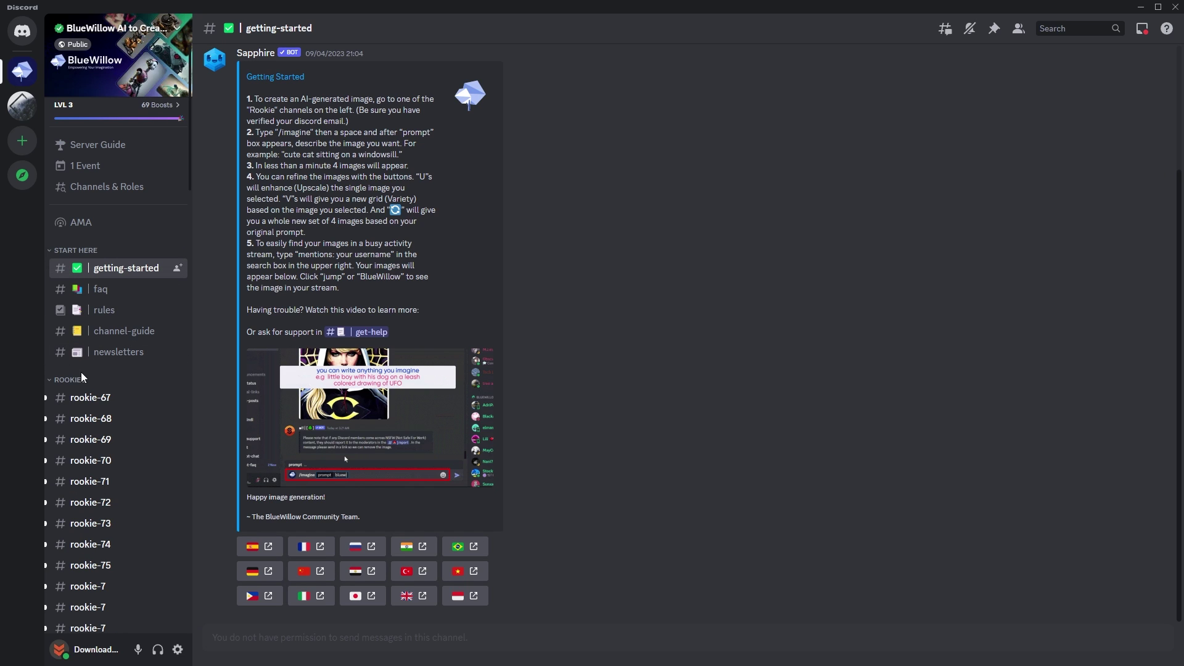
{"action": "scroll", "coordinate": [88, 431], "scroll_direction": "down", "scroll_amount": 3}
{"action": "scroll", "coordinate": [89, 453], "scroll_direction": "up", "scroll_amount": 3}
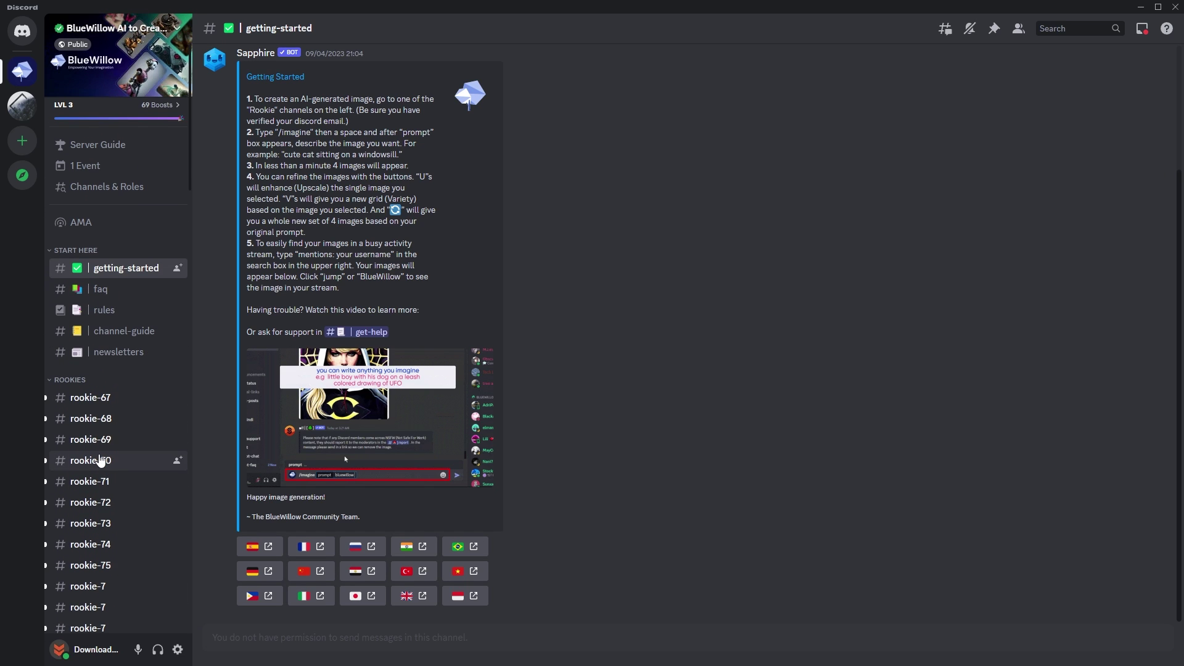
Open the rookie-67 channel and start an /imagine command with its prompt field ready
{"action": "left_click", "coordinate": [90, 405]}
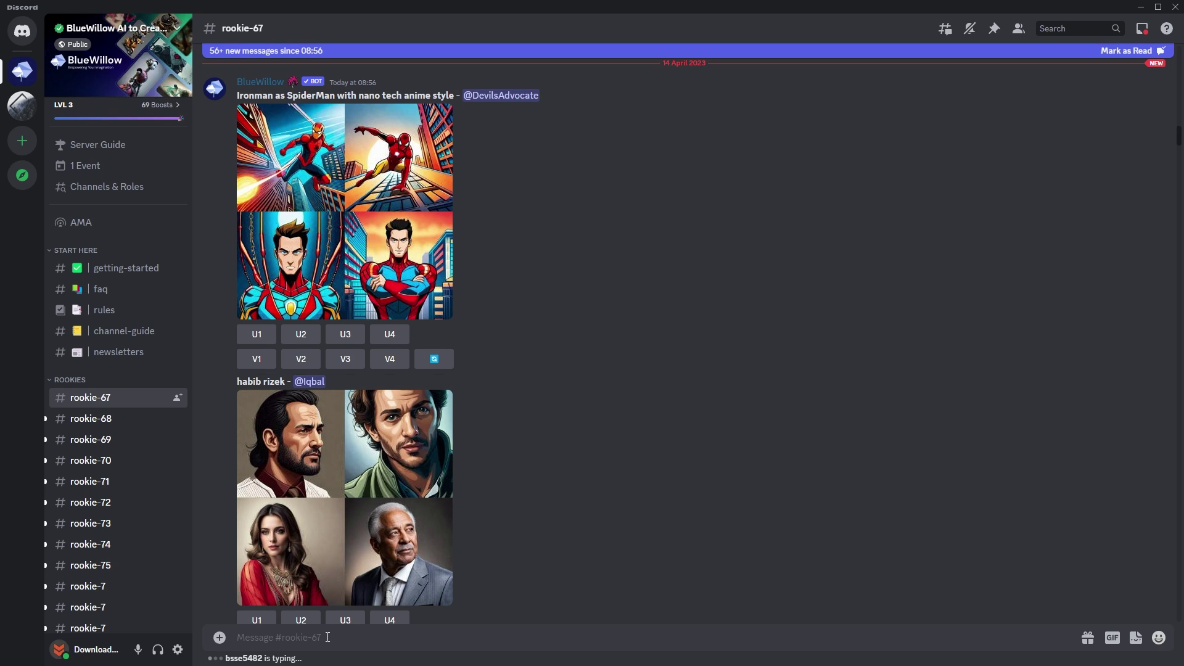
{"action": "type", "text": "/imagine prompt"}
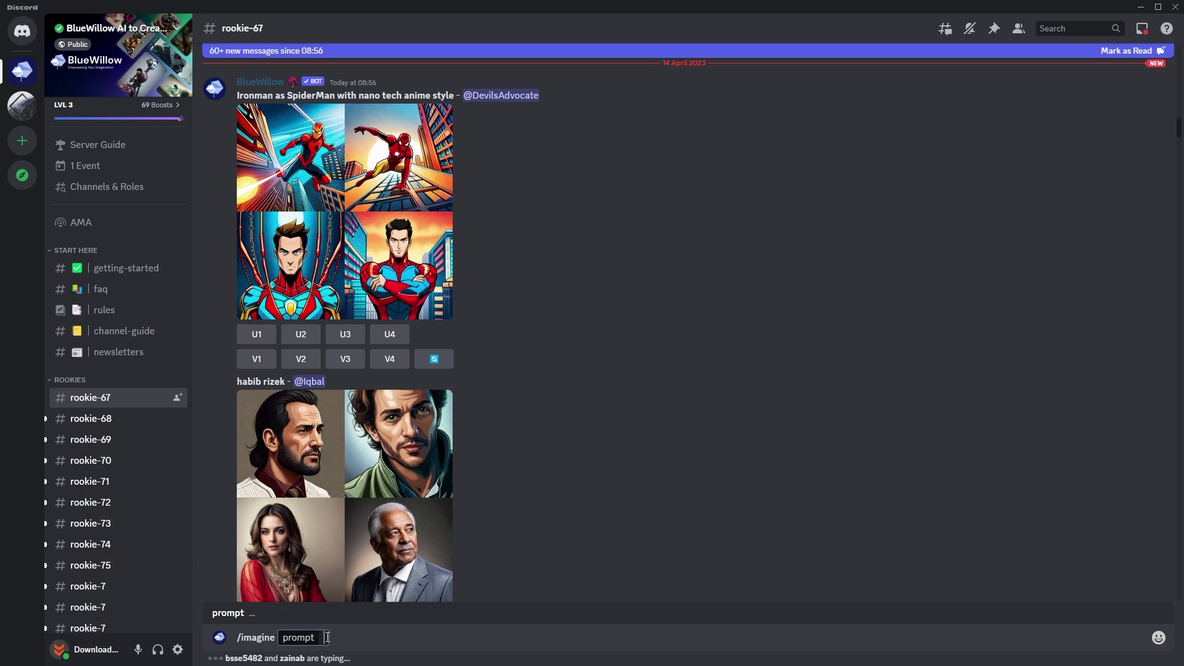
{"action": "key", "text": "Tab"}
Switch to ChatGPT and enter the image prompt template with placeholders for adjective, subject, action, backlighting, three science fiction movies and a random trending topic
{"action": "left_click", "coordinate": [1143, 8]}
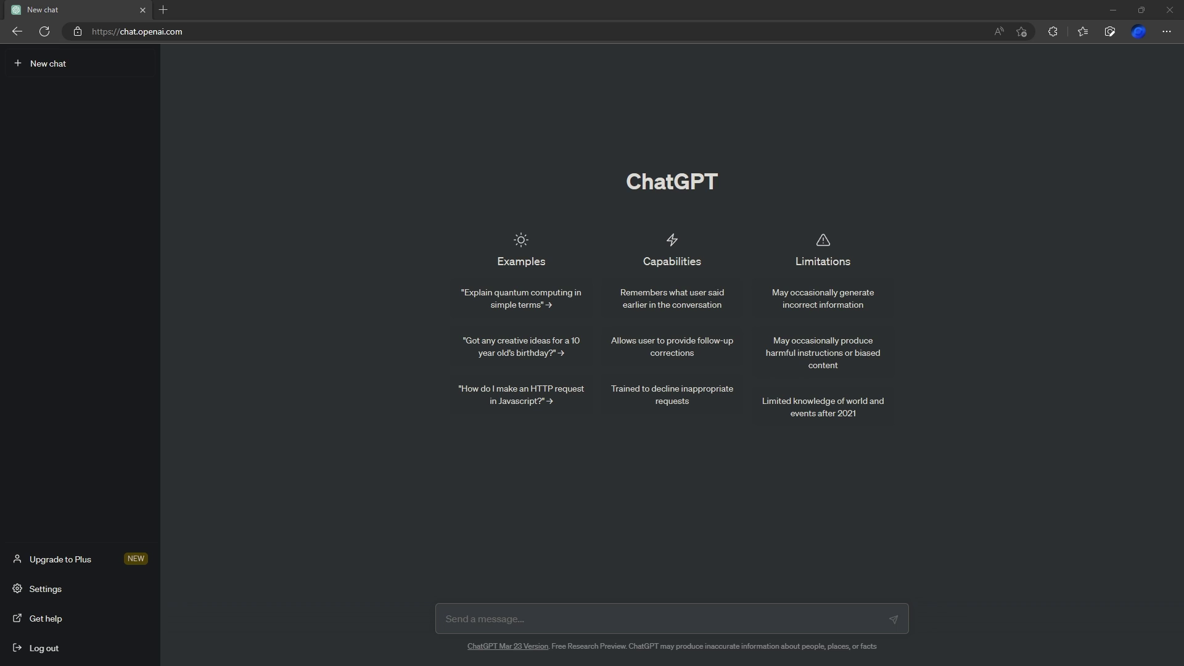
{"action": "left_click", "coordinate": [495, 614]}
{"action": "type", "text": "An image of [adjective] [subject] [doing action], [backlighting], detailed, realistic, UHD, trending on Artstation, in the style of [Science fiction movie 1], [Science fiction movie 2], Science fiction movie 3] in the theme of [Random trending topic]"}
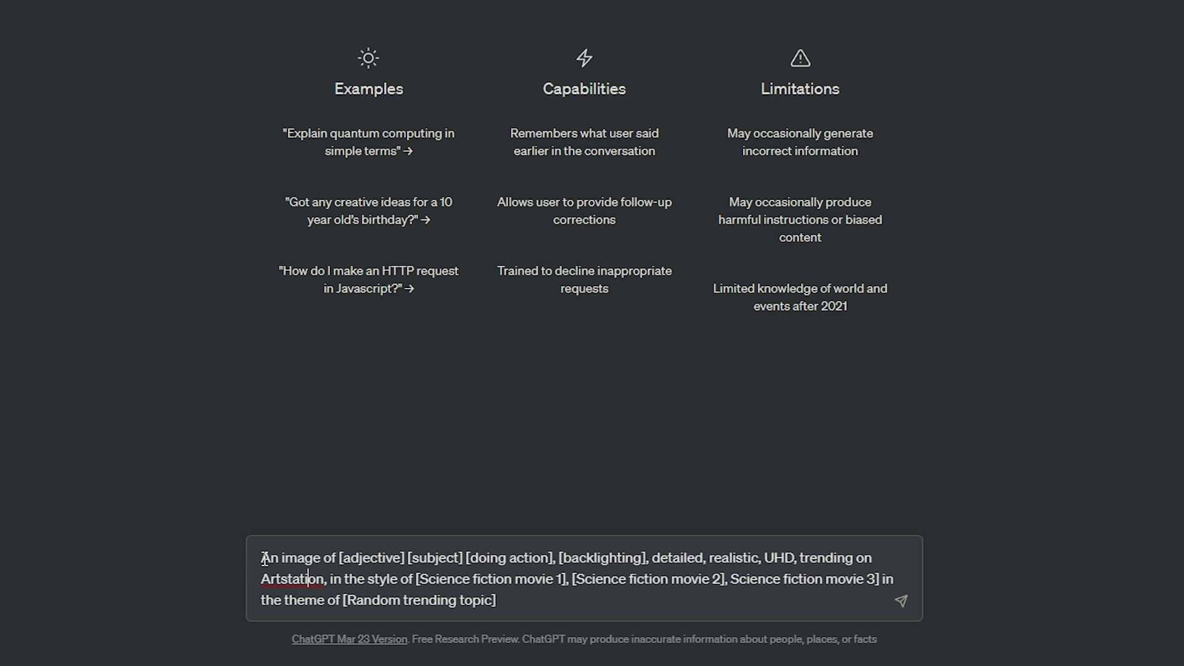
Examine the template's parts: the quality keywords, the science fiction movie placeholders and the random trending topic
{"action": "left_click_drag", "start_coordinate": [340, 559], "coordinate": [238, 579]}
{"action": "left_click", "coordinate": [688, 557]}
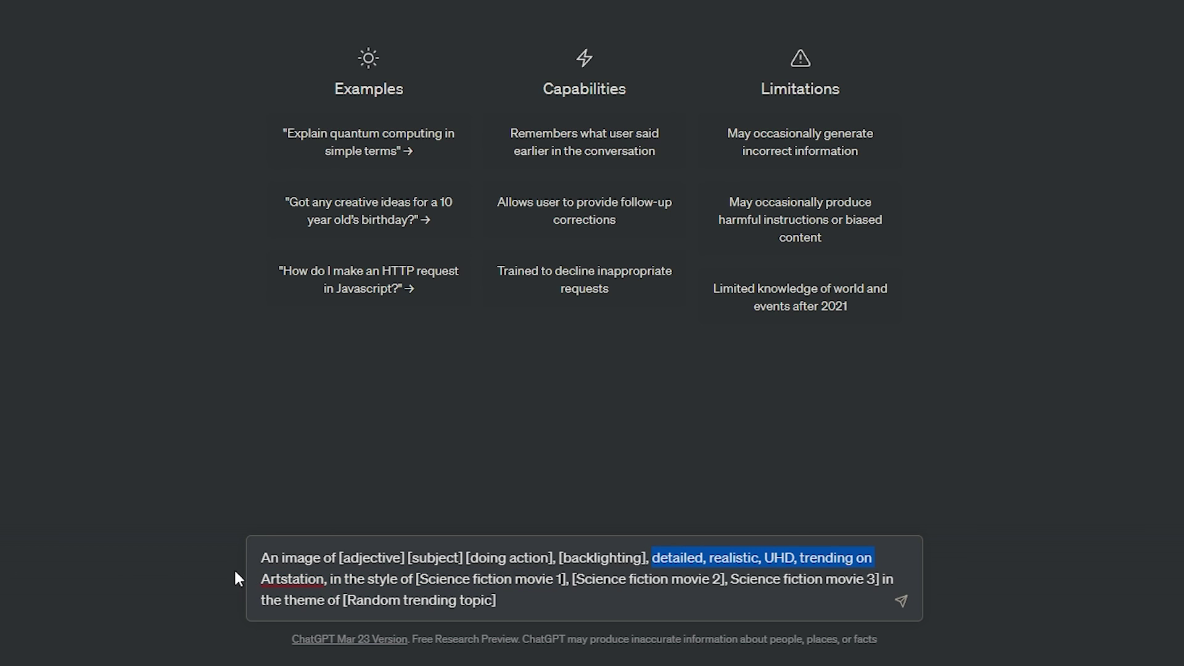
{"action": "left_click", "coordinate": [371, 599]}
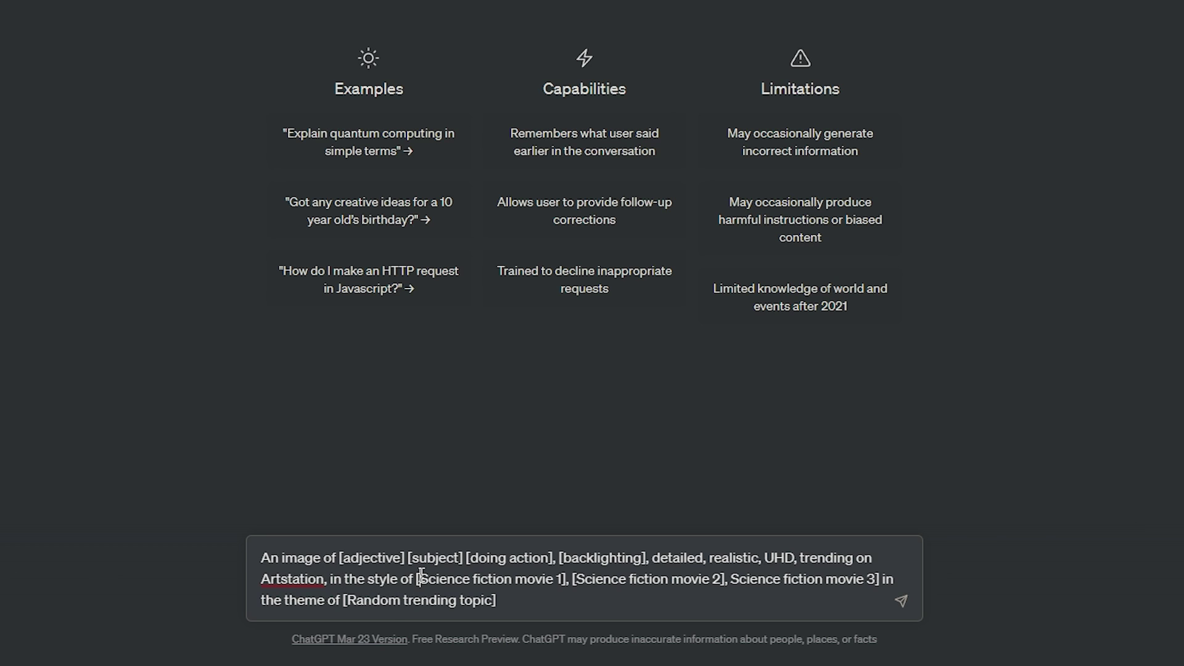
{"action": "left_click_drag", "start_coordinate": [421, 578], "coordinate": [876, 581]}
{"action": "left_click", "coordinate": [765, 583]}
{"action": "left_click", "coordinate": [525, 580]}
{"action": "left_click_drag", "start_coordinate": [344, 600], "coordinate": [497, 600]}
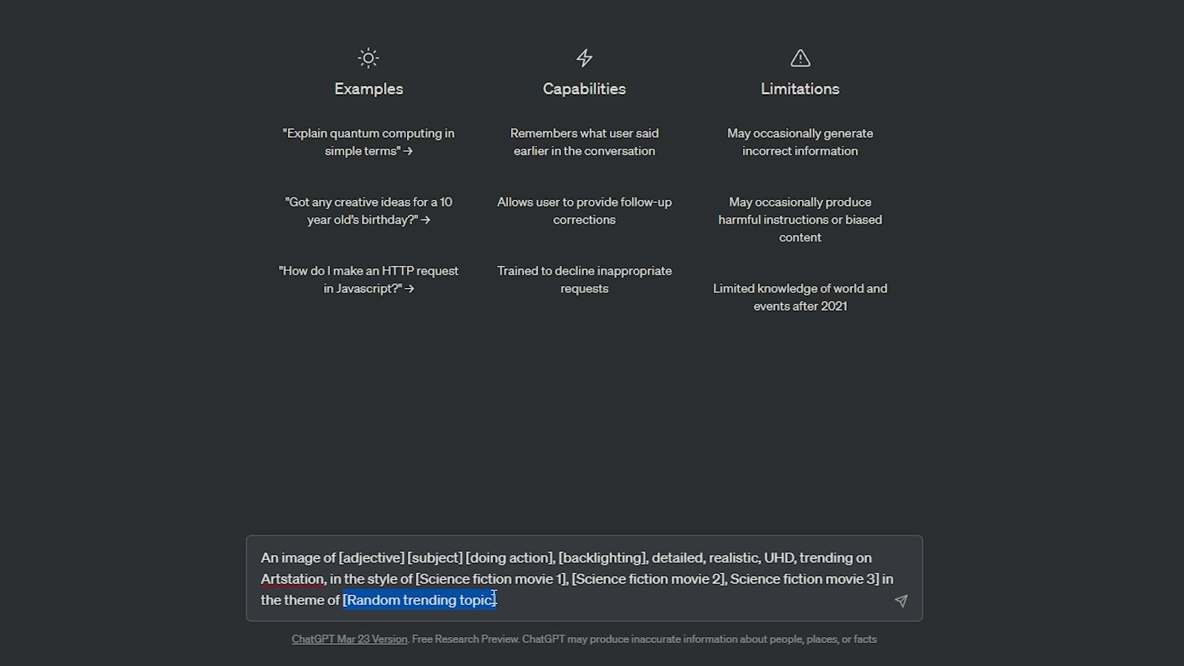
{"action": "left_click", "coordinate": [445, 573]}
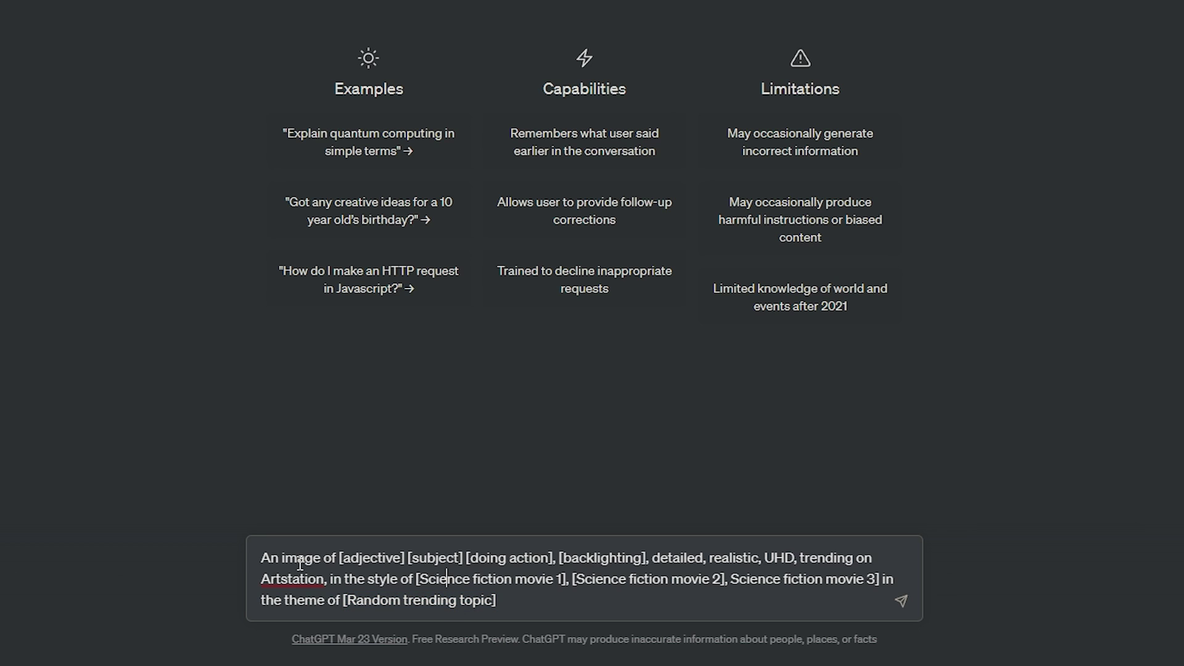
{"action": "left_click", "coordinate": [342, 558]}
{"action": "left_click", "coordinate": [313, 558]}
{"action": "left_click", "coordinate": [598, 599]}
Put the line "this is a template for midjourney prompts:" above the template and send the message
{"action": "left_click_drag", "start_coordinate": [260, 558], "coordinate": [555, 598]}
{"action": "key", "text": "ctrl+x"}
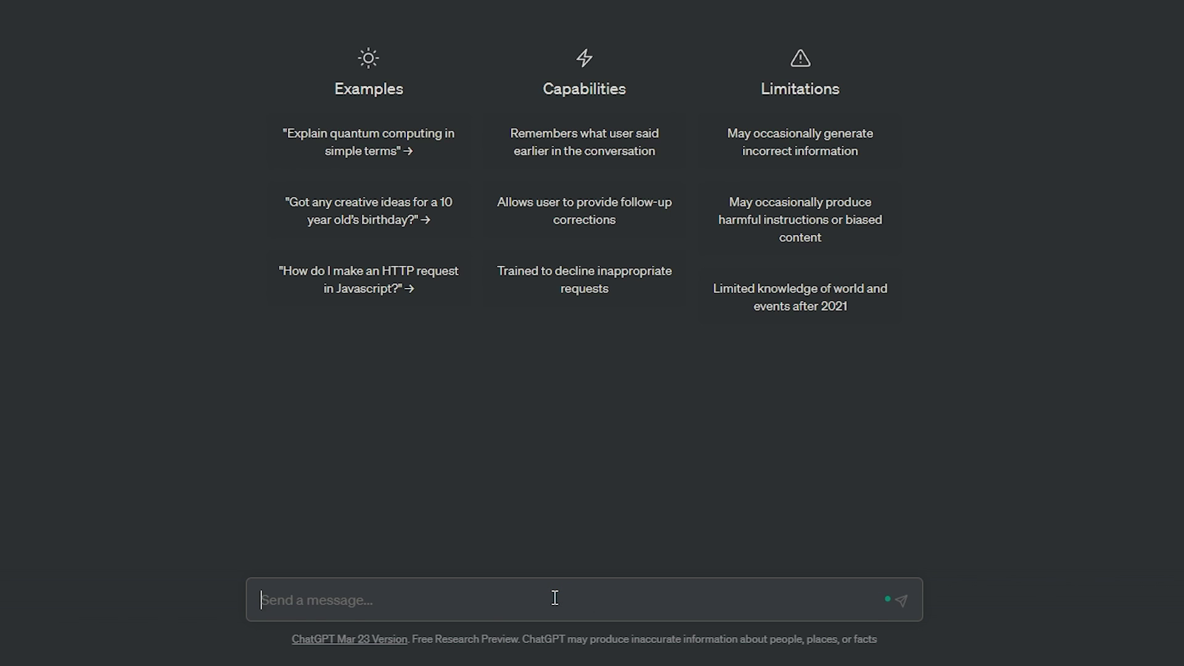
{"action": "type", "text": "this is a tem"}
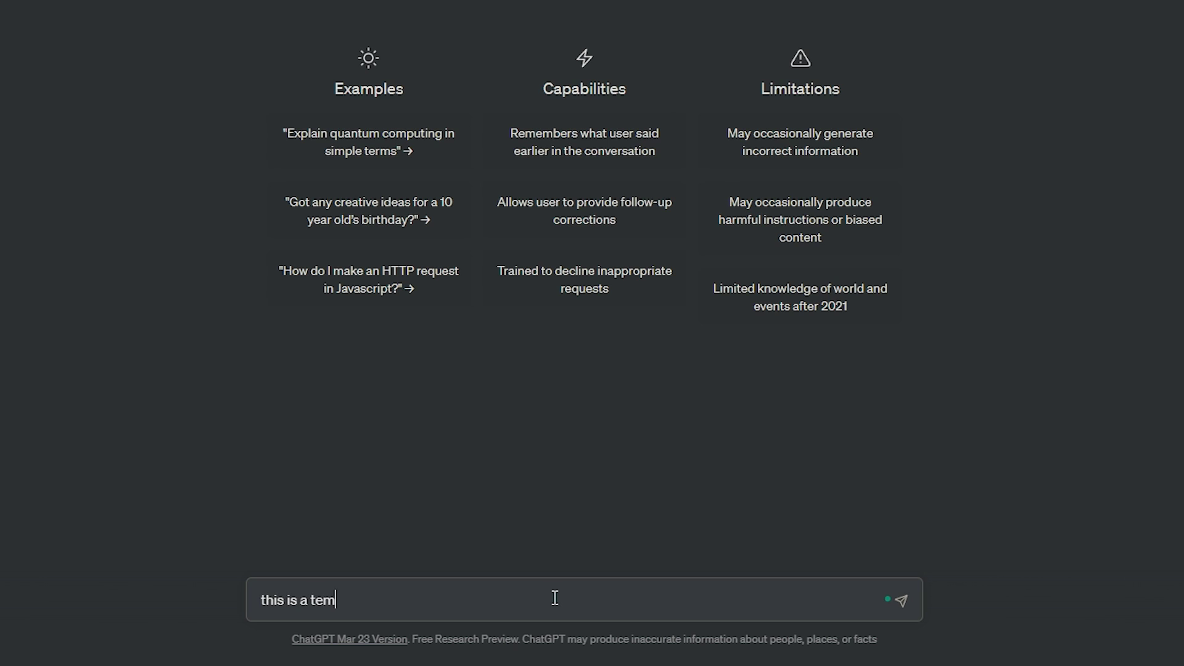
{"action": "type", "text": "plate for midjourney pri"}
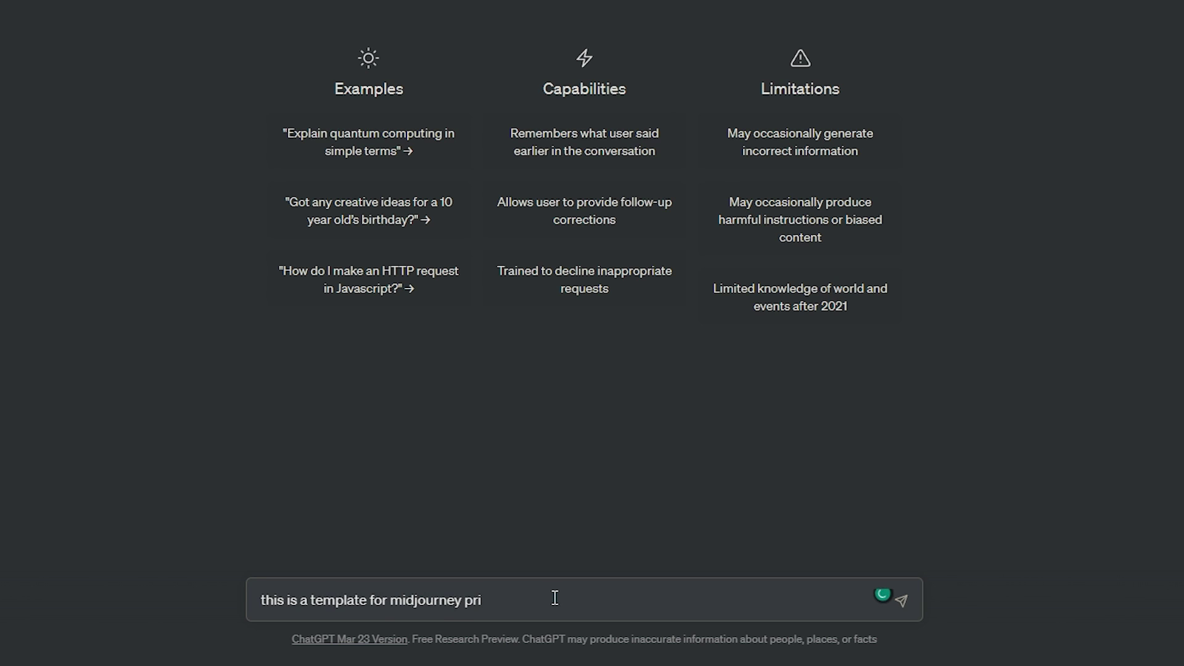
{"action": "key", "text": "BackSpace"}
{"action": "type", "text": "ompts:"}
{"action": "key", "text": "shift+Return"}
{"action": "key", "text": "ctrl+v"}
{"action": "key", "text": "Return"}
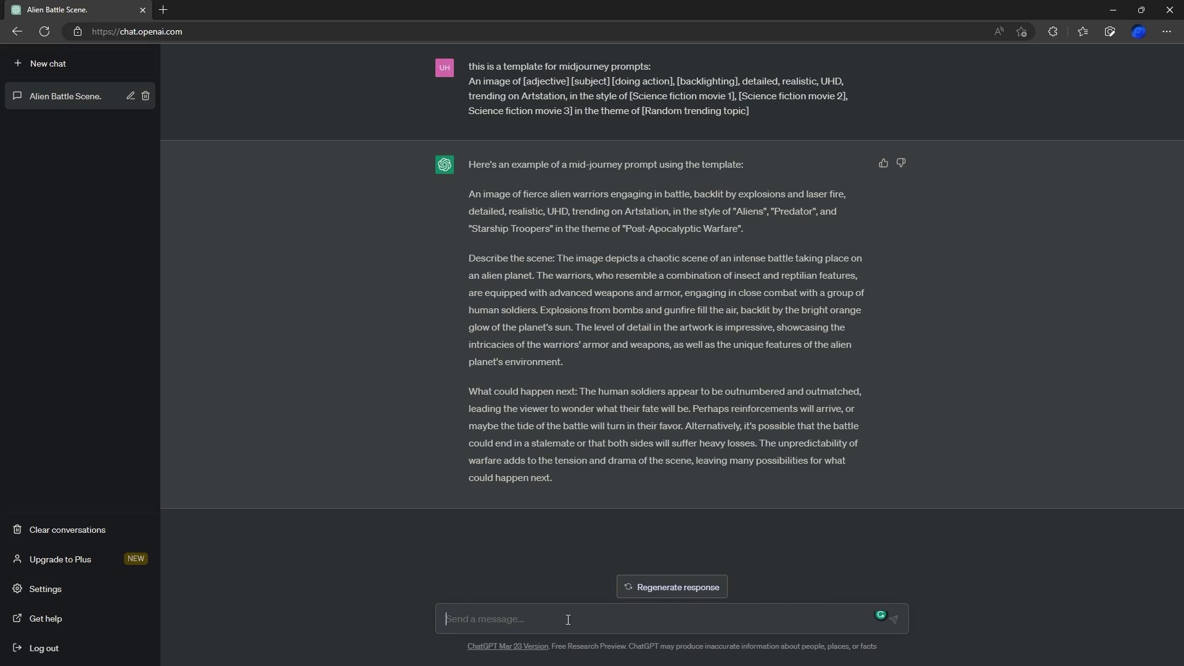
Send the request "use this template to write 5 different prompts for midjourney"
{"action": "type", "text": "use this "}
{"action": "type", "text": "templat"}
{"action": "key", "text": "BackSpace"}
{"action": "type", "text": "emplate to"}
{"action": "type", "text": " write "}
{"action": "type", "text": "5 different proim"}
{"action": "type", "text": "mpt"}
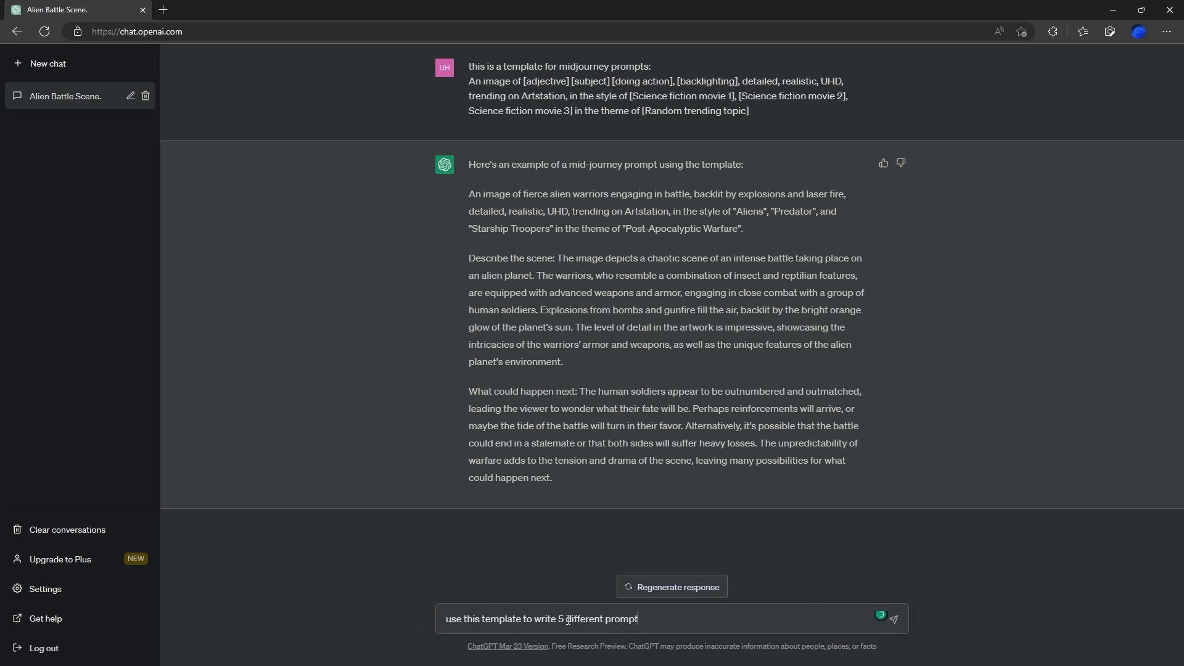
{"action": "type", "text": "s for midjourney"}
{"action": "key", "text": "Return"}
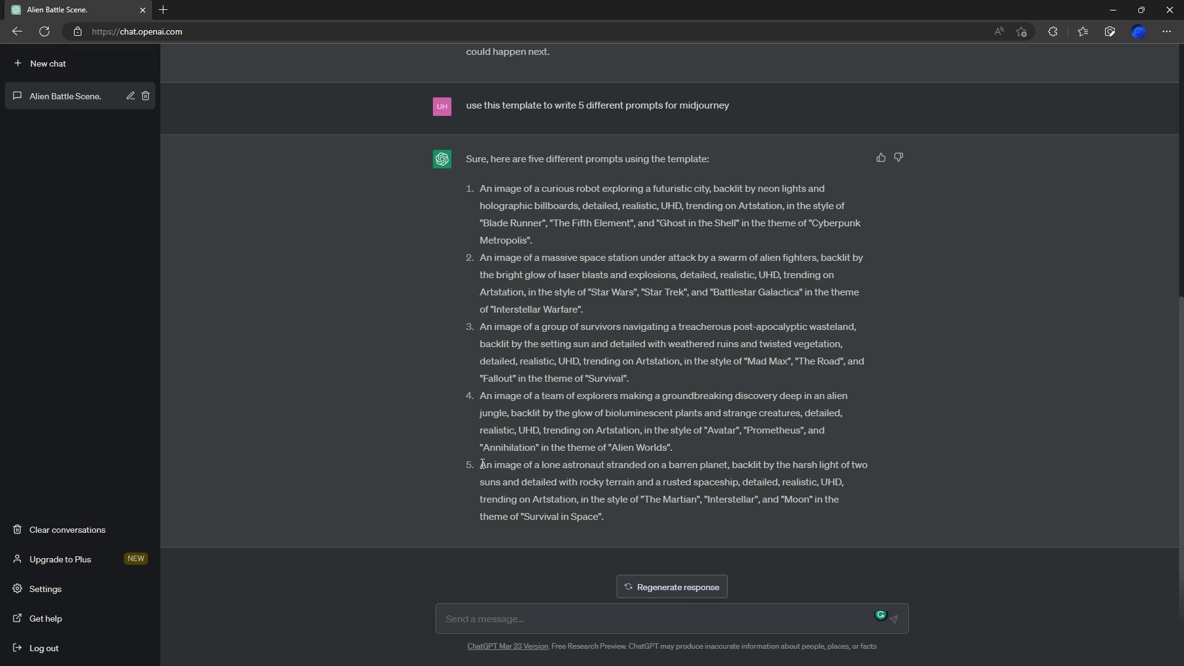
Copy the fifth prompt, about the lone astronaut, and submit it with the /imagine command in Discord's rookie-67 channel
{"action": "left_click_drag", "start_coordinate": [483, 464], "coordinate": [603, 527]}
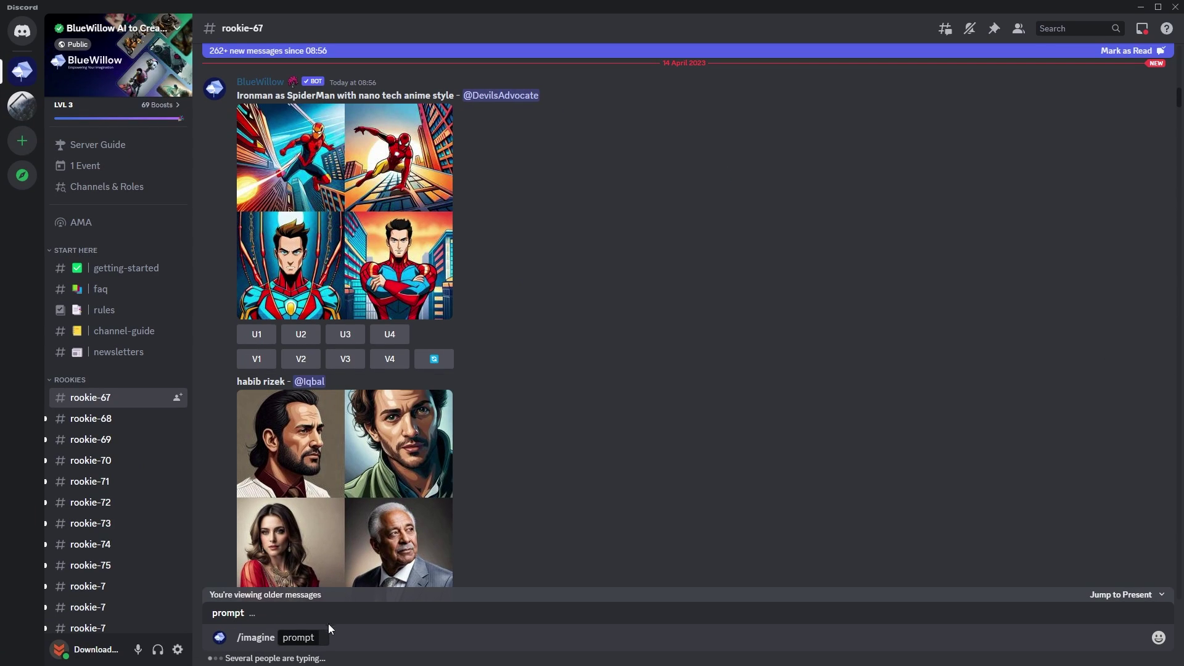
{"action": "key", "text": "ctrl+v"}
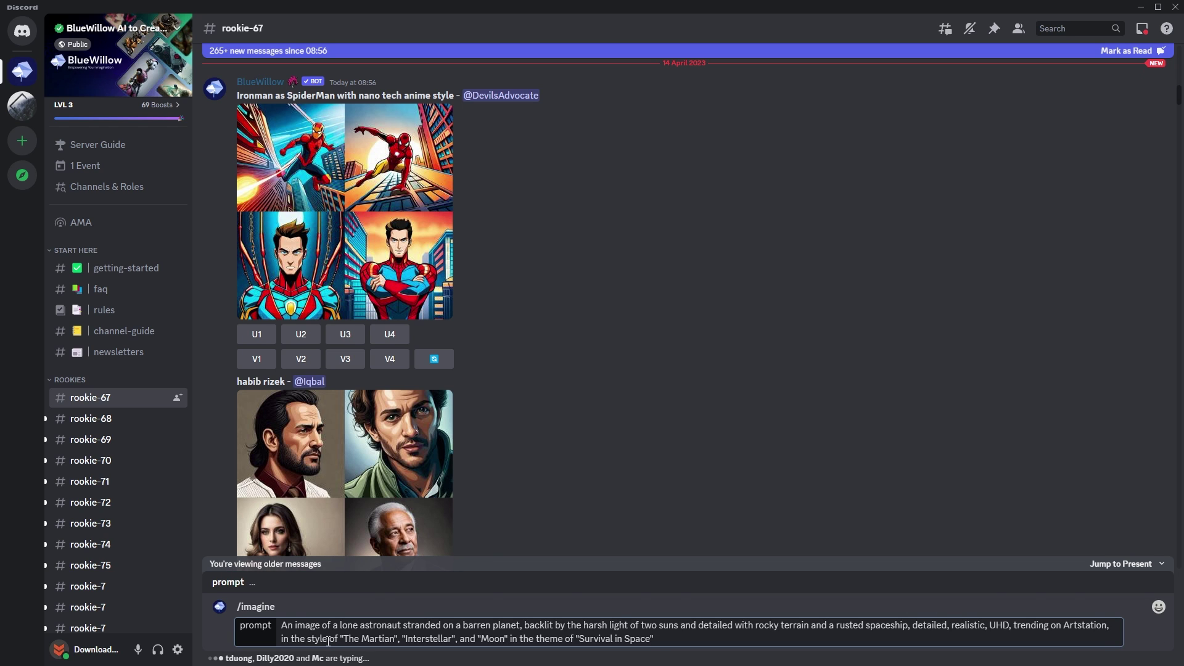
{"action": "key", "text": "Return"}
Find the generated lone astronaut images in the rookie-67 channel and view them enlarged
{"action": "scroll", "coordinate": [604, 398], "scroll_direction": "down", "scroll_amount": 10}
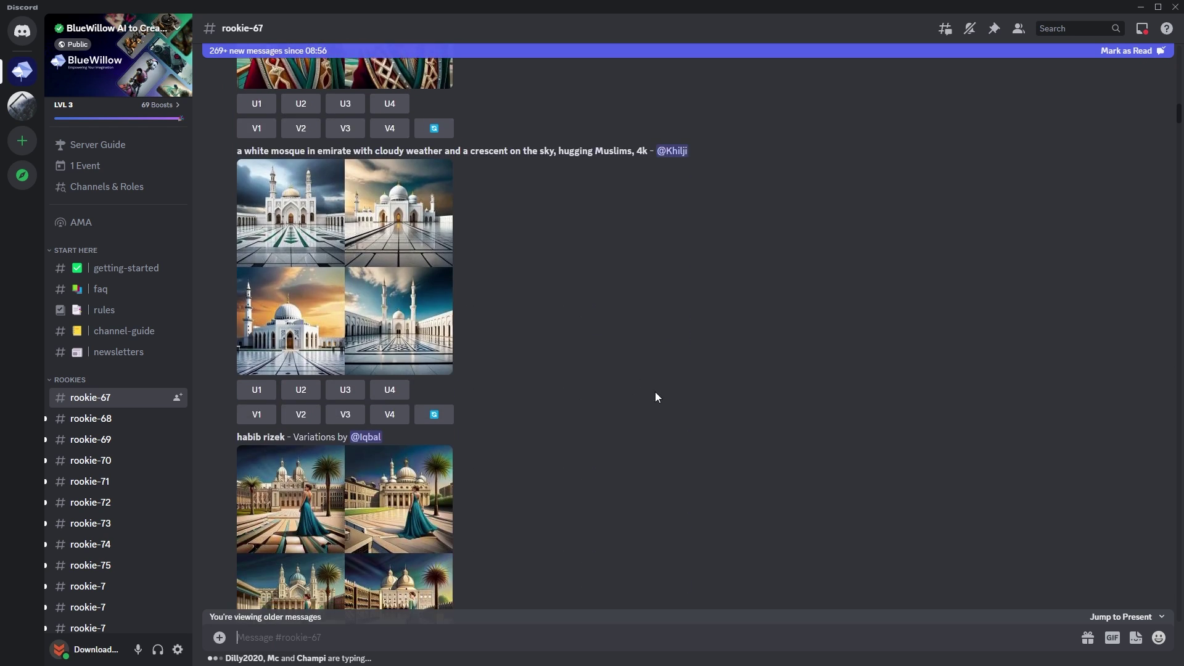
{"action": "scroll", "coordinate": [1176, 134], "scroll_direction": "down", "scroll_amount": 10}
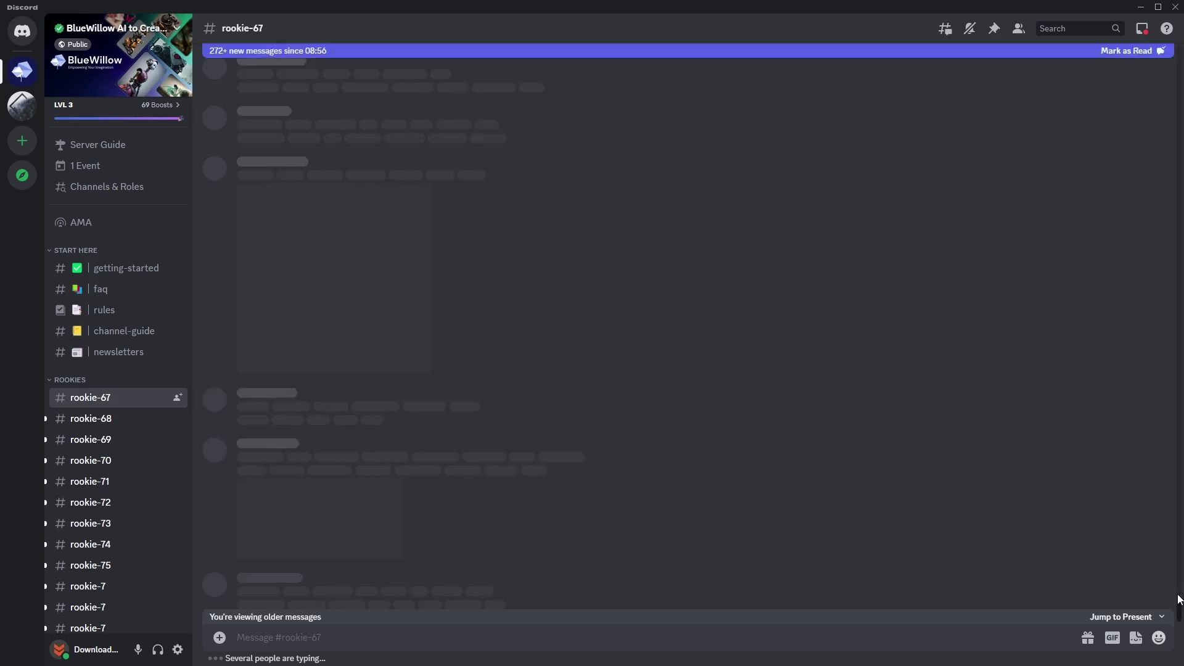
{"action": "scroll", "coordinate": [986, 486], "scroll_direction": "down", "scroll_amount": 15}
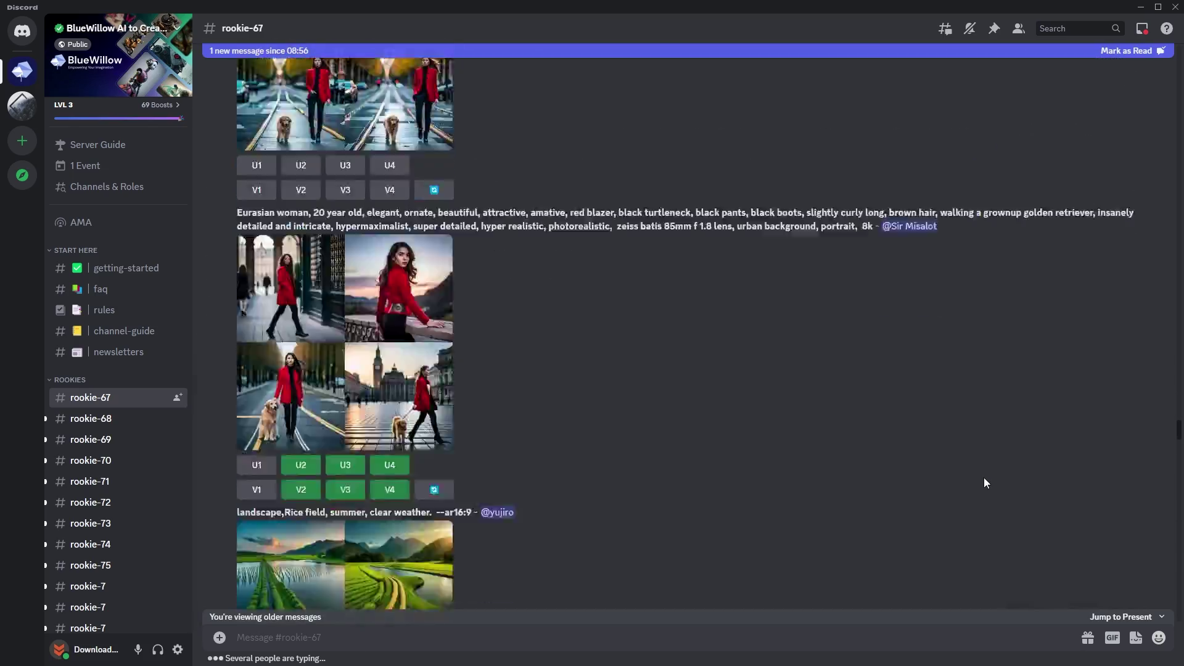
{"action": "scroll", "coordinate": [983, 482], "scroll_direction": "down", "scroll_amount": 15}
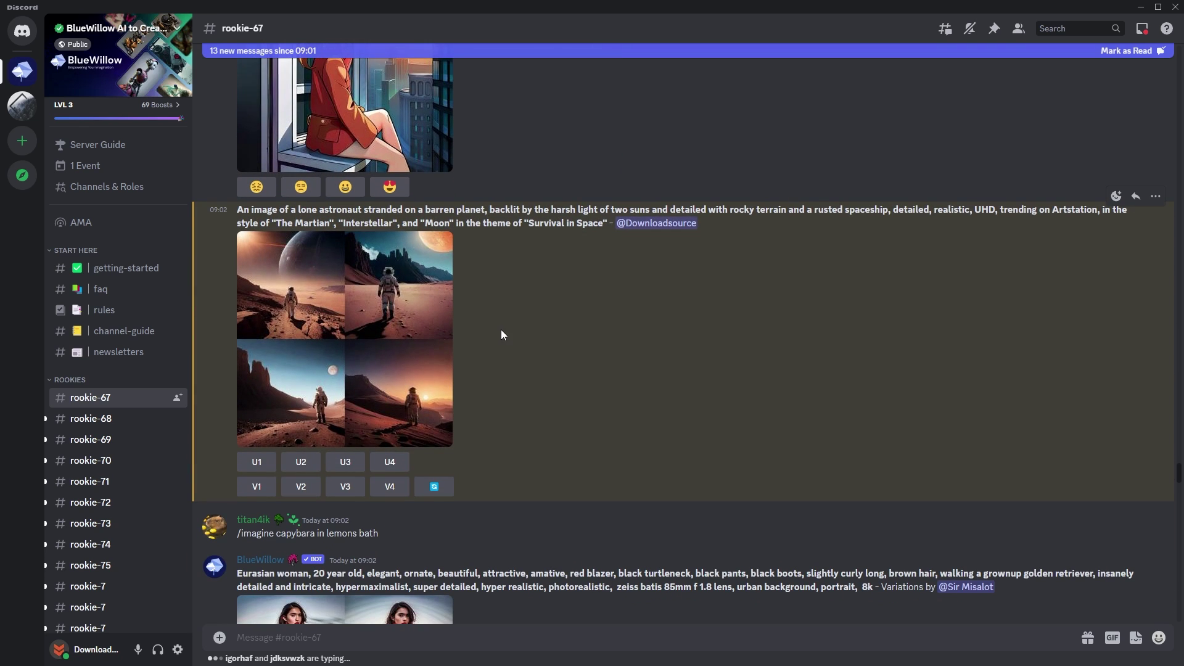
{"action": "left_click", "coordinate": [388, 290]}
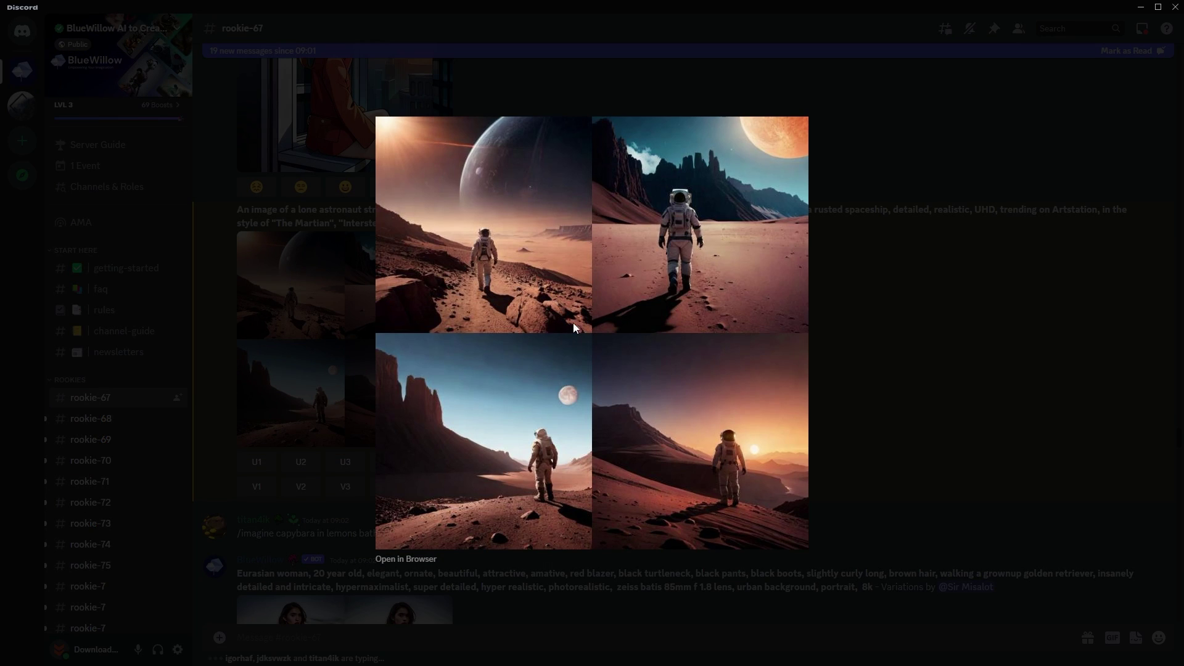
{"action": "left_click", "coordinate": [1018, 409]}
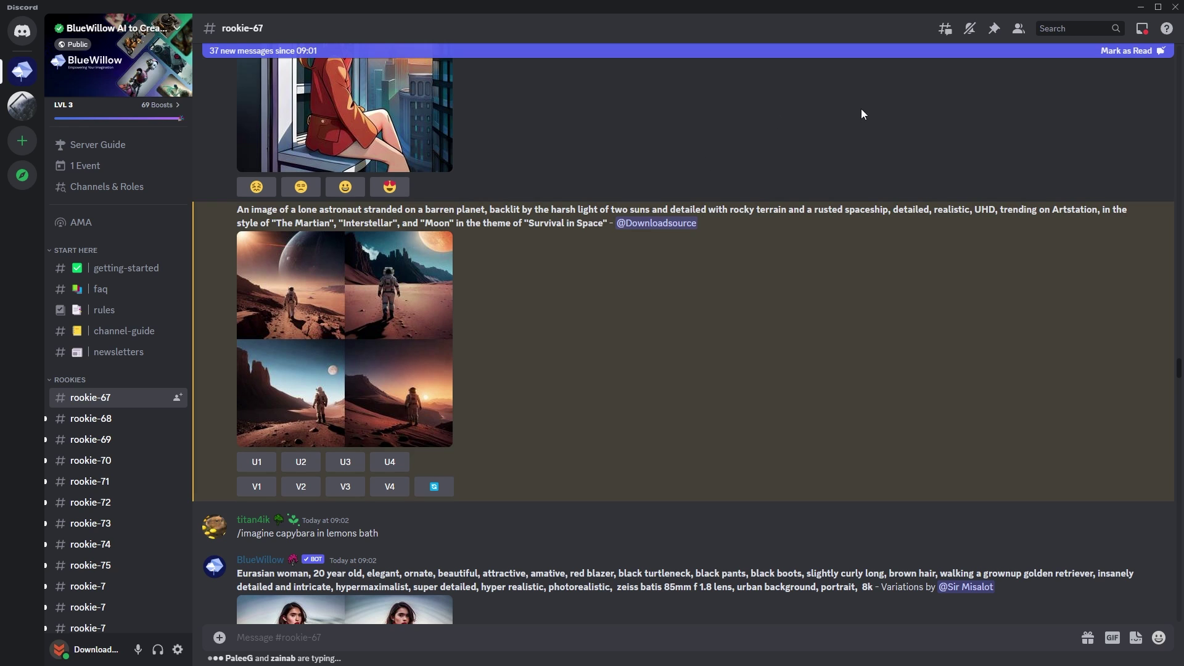
Switch to ChatGPT and copy the second prompt, about a massive space station under attack by a swarm of alien fighters
{"action": "left_click", "coordinate": [1135, 7]}
{"action": "key", "text": "alt+Tab"}
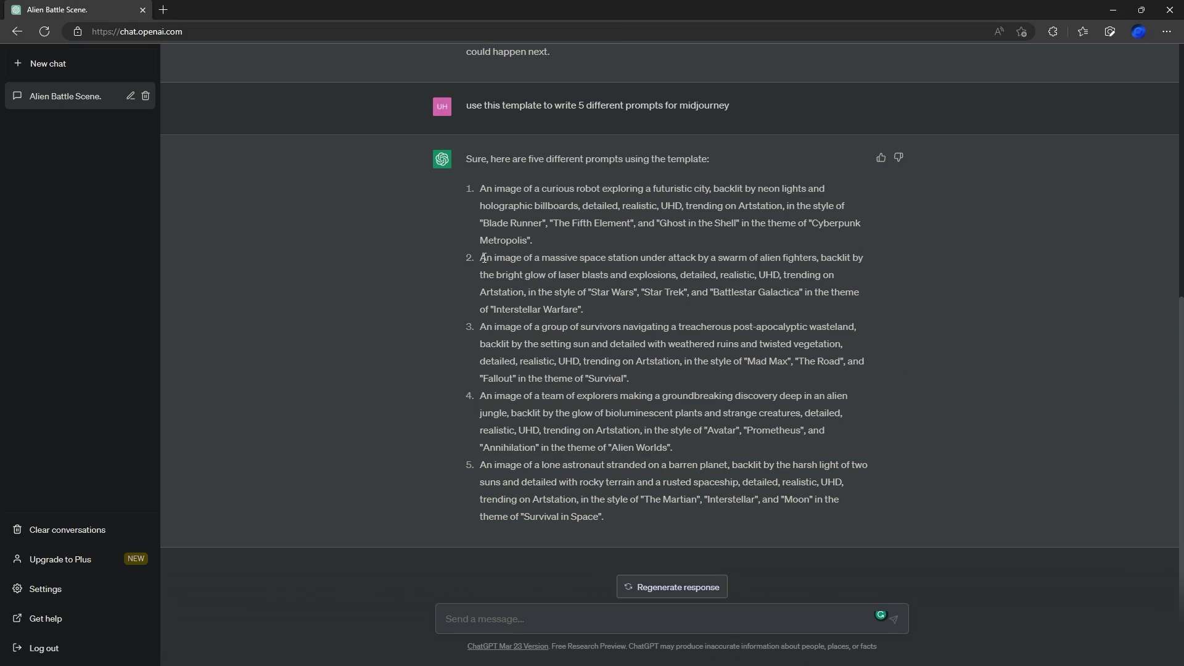
{"action": "left_click_drag", "start_coordinate": [479, 258], "coordinate": [582, 309]}
{"action": "key", "text": "ctrl+c"}
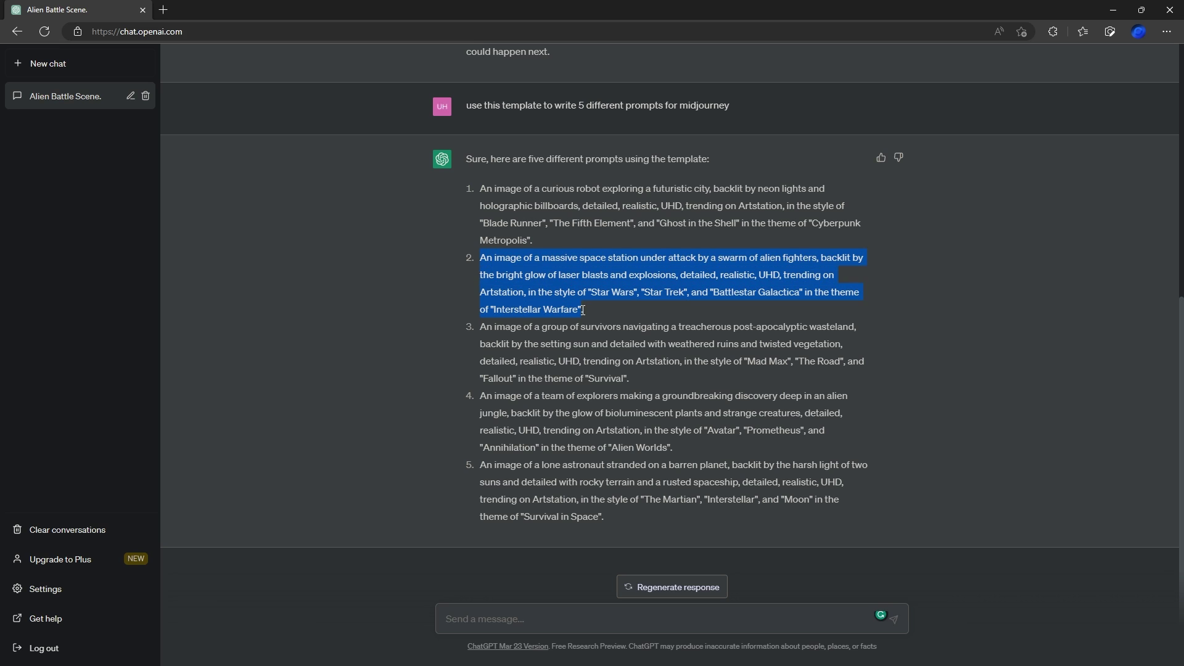
Submit the copied space station prompt with the /imagine command in Discord's rookie-67 channel
{"action": "key", "text": "alt+Tab"}
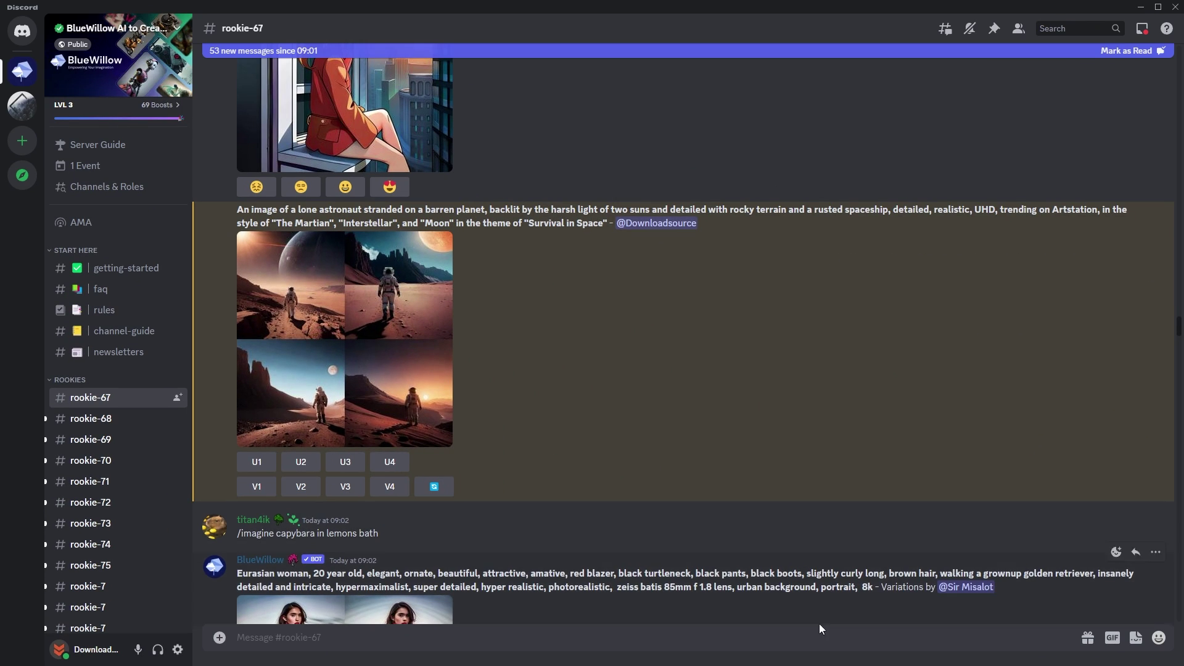
{"action": "left_click", "coordinate": [317, 641]}
{"action": "type", "text": "/imagine"}
{"action": "key", "text": "Tab"}
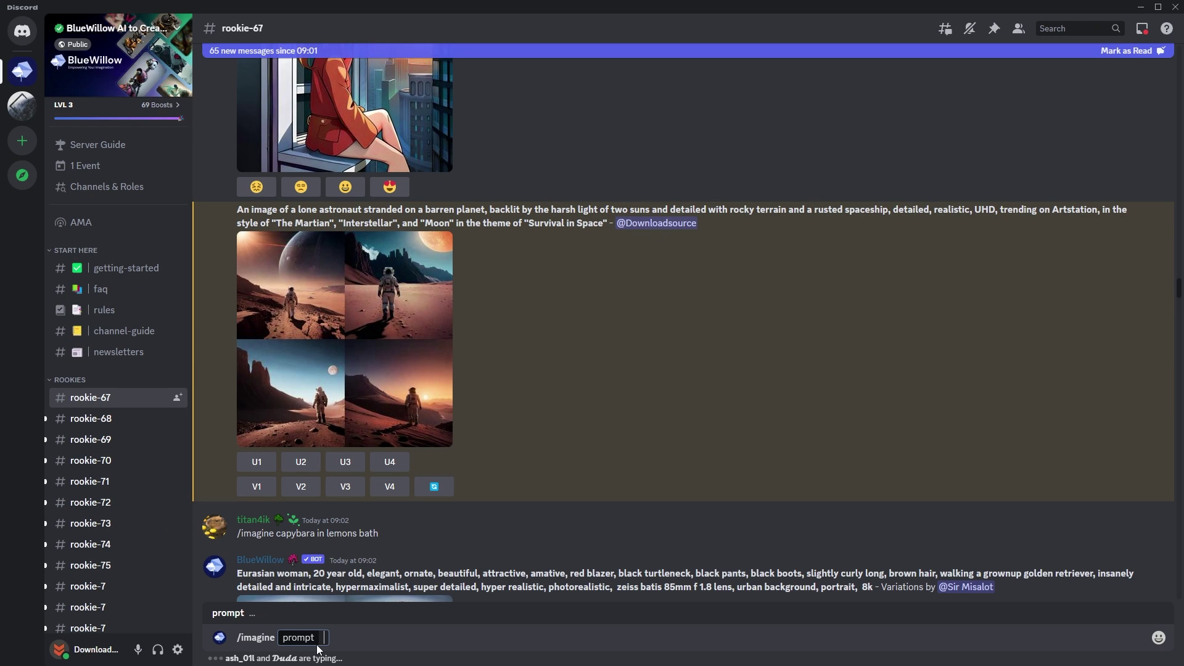
{"action": "key", "text": "ctrl+v"}
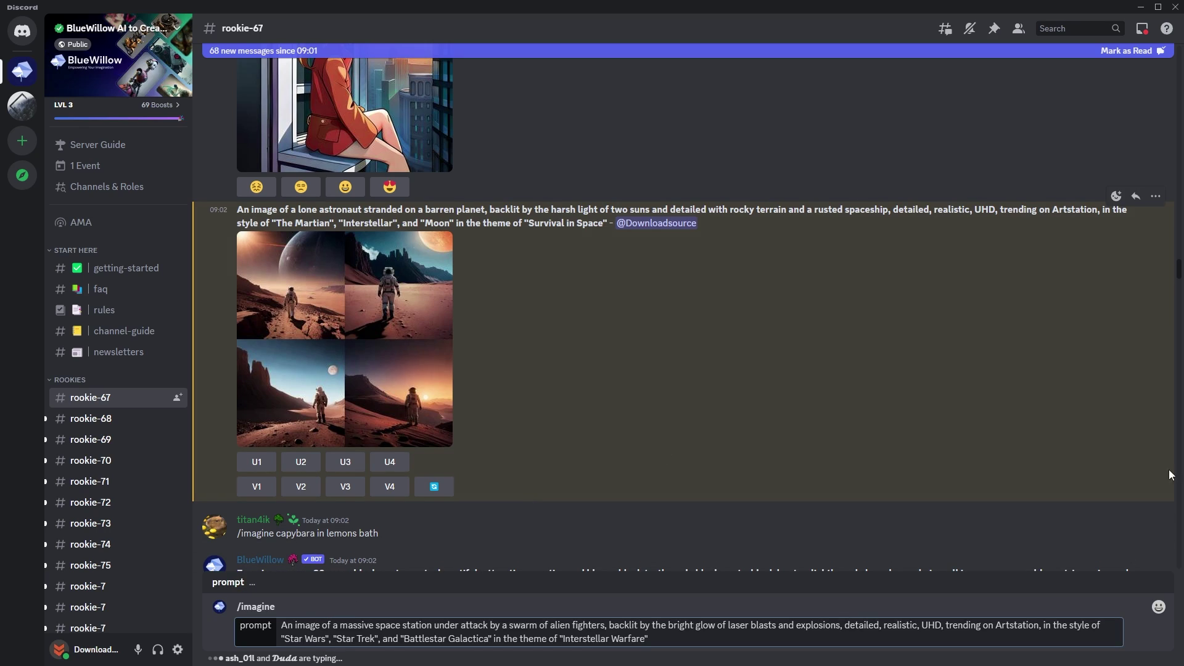
{"action": "scroll", "coordinate": [1064, 453], "scroll_direction": "down", "scroll_amount": 15}
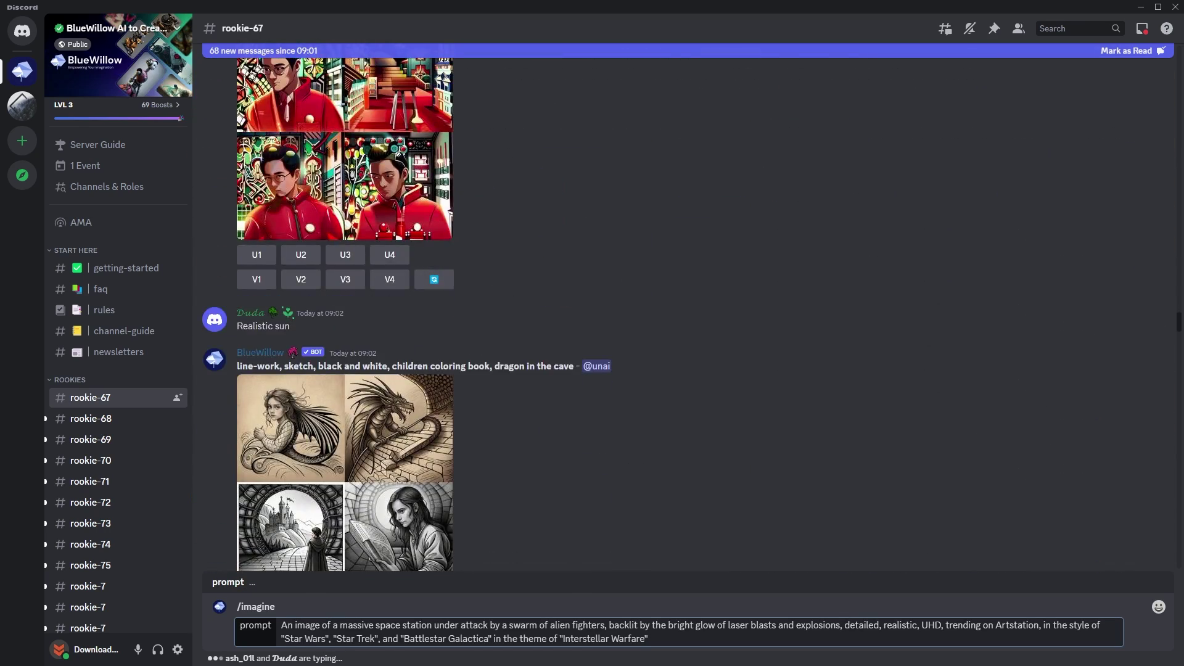
{"action": "left_click_drag", "start_coordinate": [1178, 321], "coordinate": [1179, 604]}
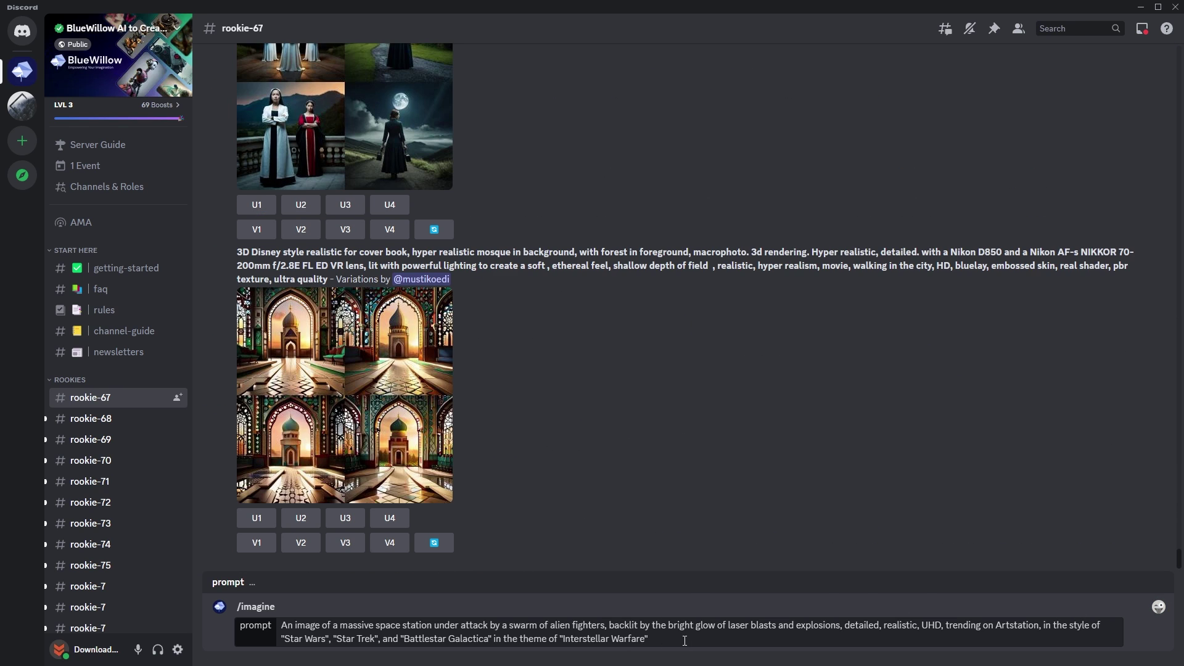
{"action": "key", "text": "Return"}
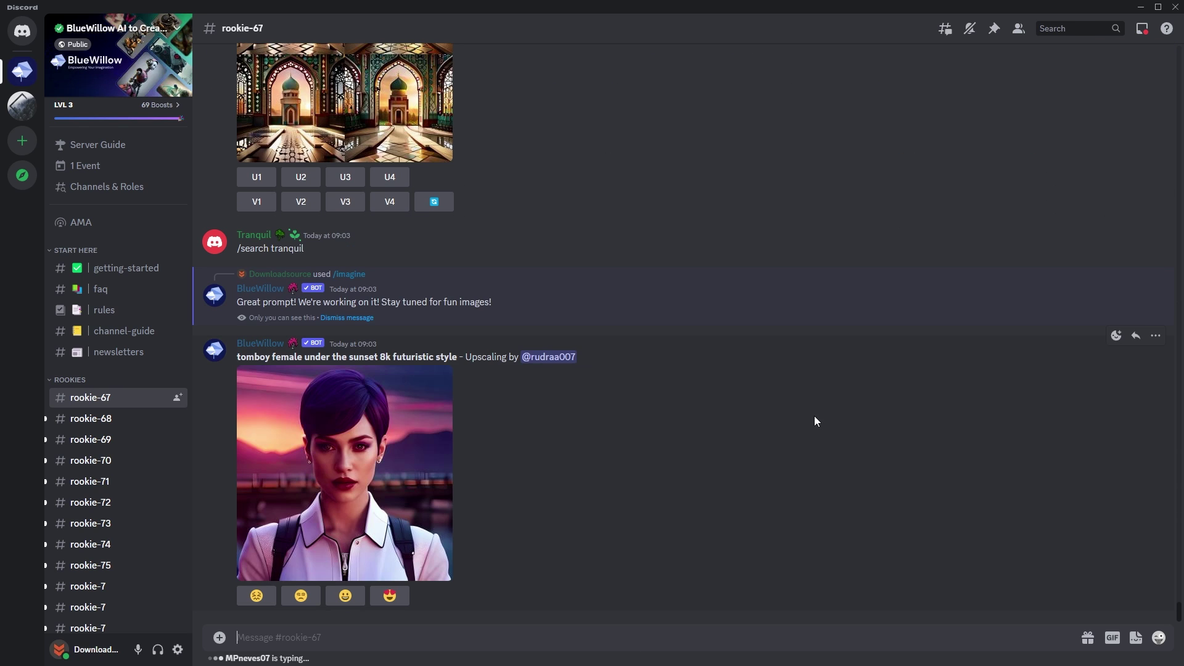
Look through the rookie-67 channel's messages for the images generated from the space station prompt
{"action": "scroll", "coordinate": [353, 269], "scroll_direction": "up", "scroll_amount": 3}
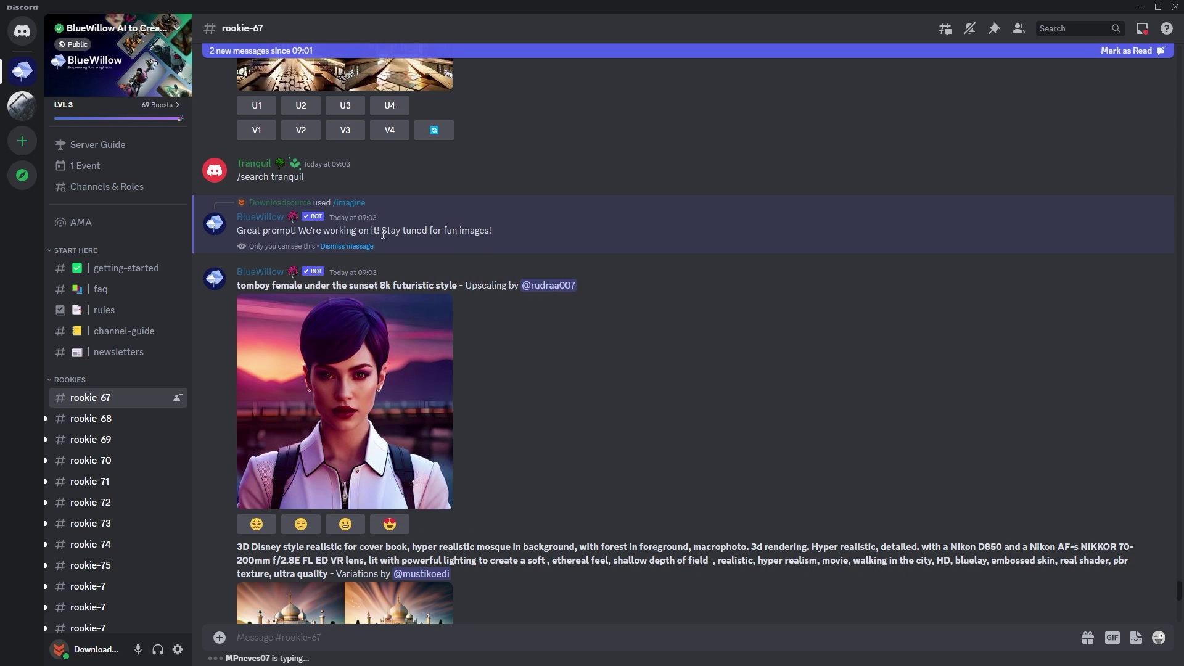
{"action": "scroll", "coordinate": [707, 275], "scroll_direction": "down", "scroll_amount": 12}
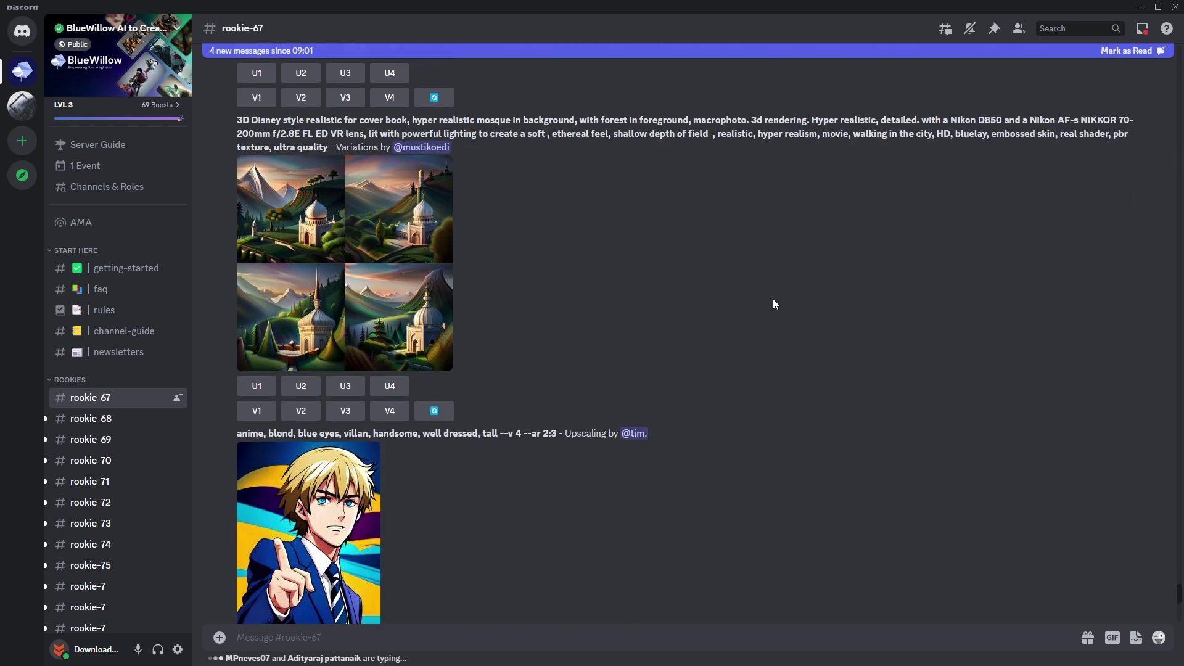
{"action": "scroll", "coordinate": [772, 298], "scroll_direction": "down", "scroll_amount": 5}
{"action": "scroll", "coordinate": [912, 346], "scroll_direction": "up", "scroll_amount": 10}
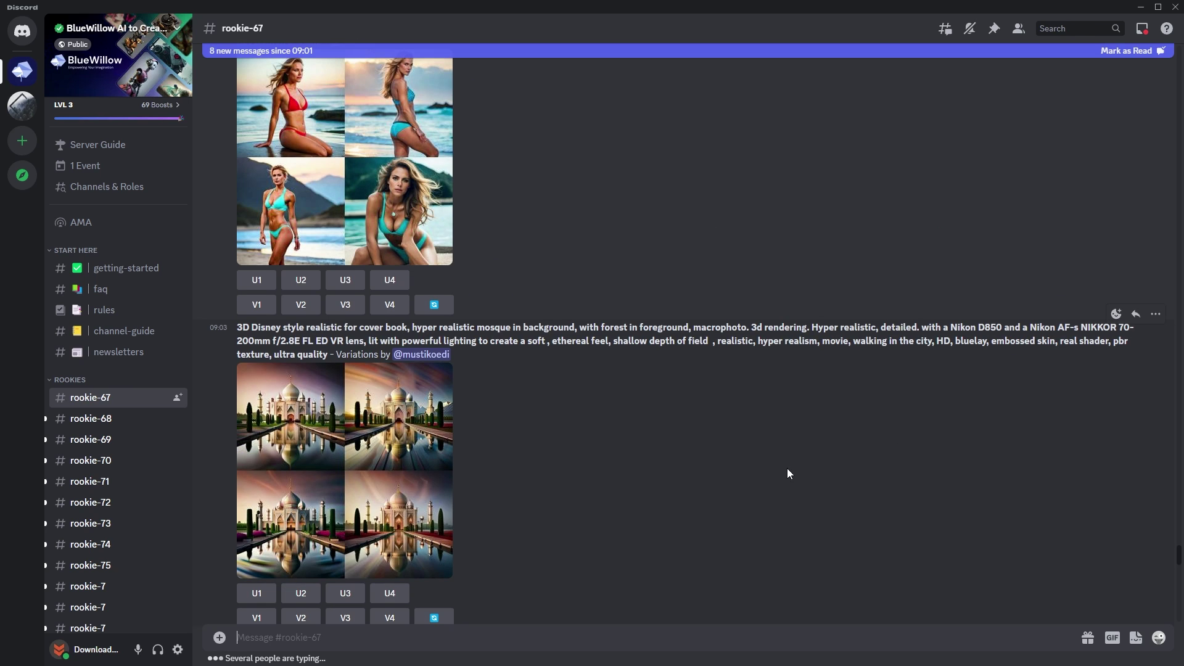
{"action": "scroll", "coordinate": [787, 468], "scroll_direction": "down", "scroll_amount": 3}
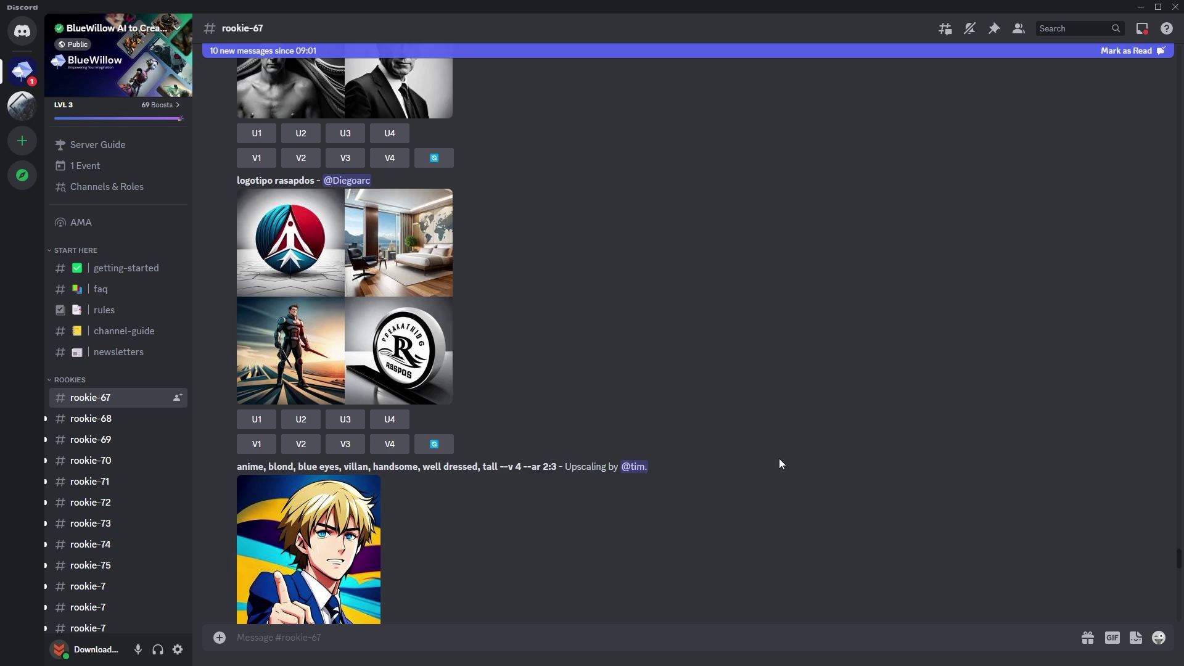
{"action": "scroll", "coordinate": [779, 462], "scroll_direction": "up", "scroll_amount": 10}
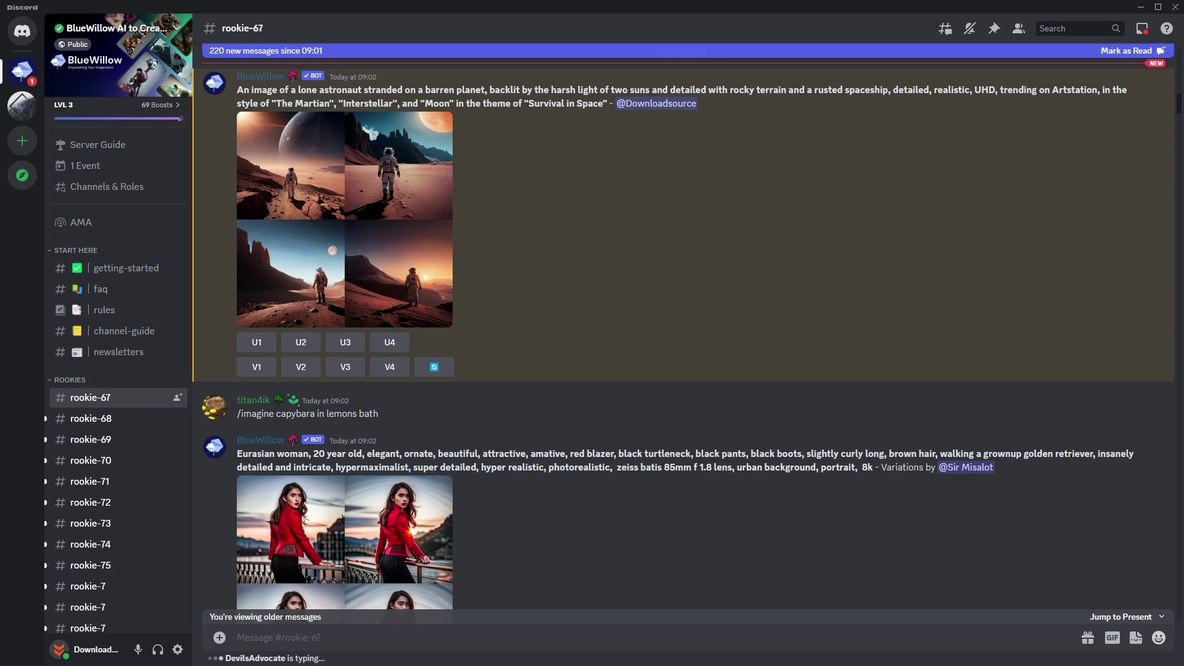
Switch to the browser's BlueWillow documentation and read the Parameters page on the --no command, aspect ratios, old models and tokens
{"action": "left_click", "coordinate": [1136, 8]}
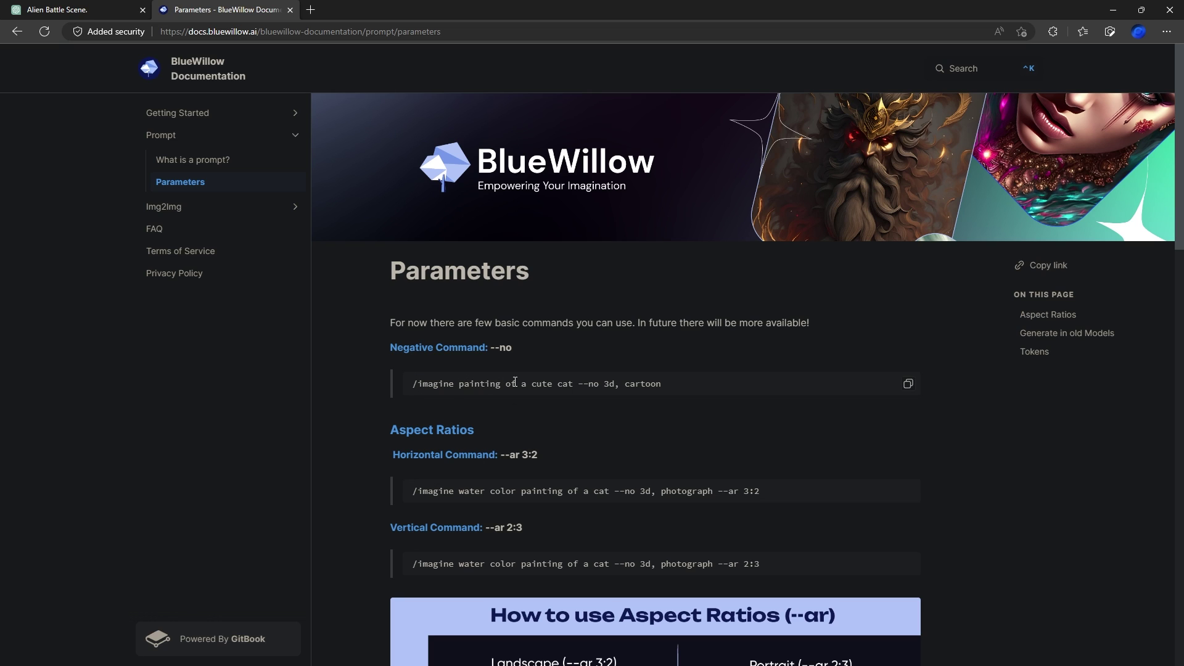
{"action": "left_click_drag", "start_coordinate": [581, 383], "coordinate": [602, 384]}
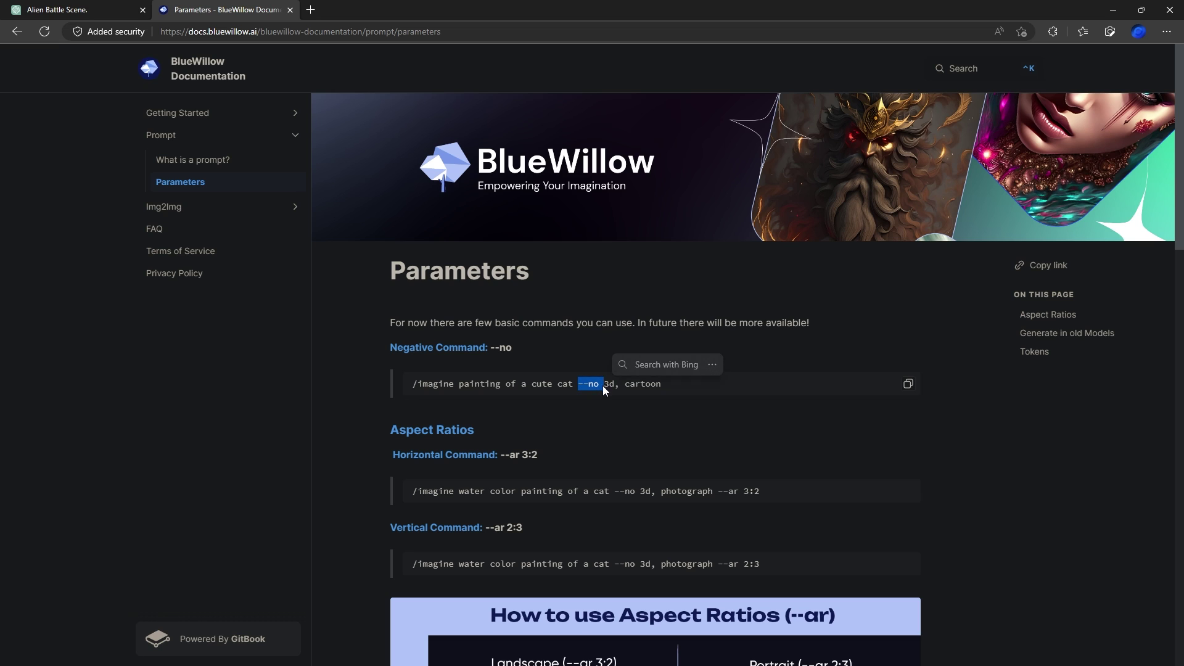
{"action": "scroll", "coordinate": [787, 416], "scroll_direction": "down", "scroll_amount": 4}
{"action": "scroll", "coordinate": [788, 419], "scroll_direction": "up", "scroll_amount": 1}
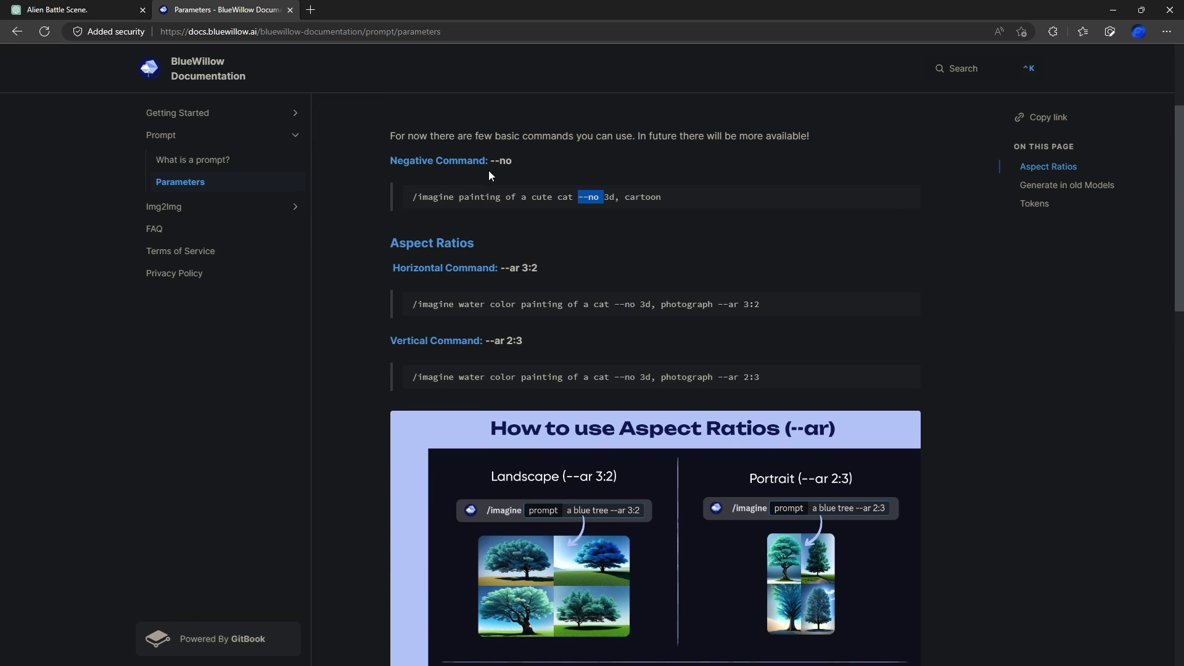
{"action": "scroll", "coordinate": [677, 279], "scroll_direction": "down", "scroll_amount": 1}
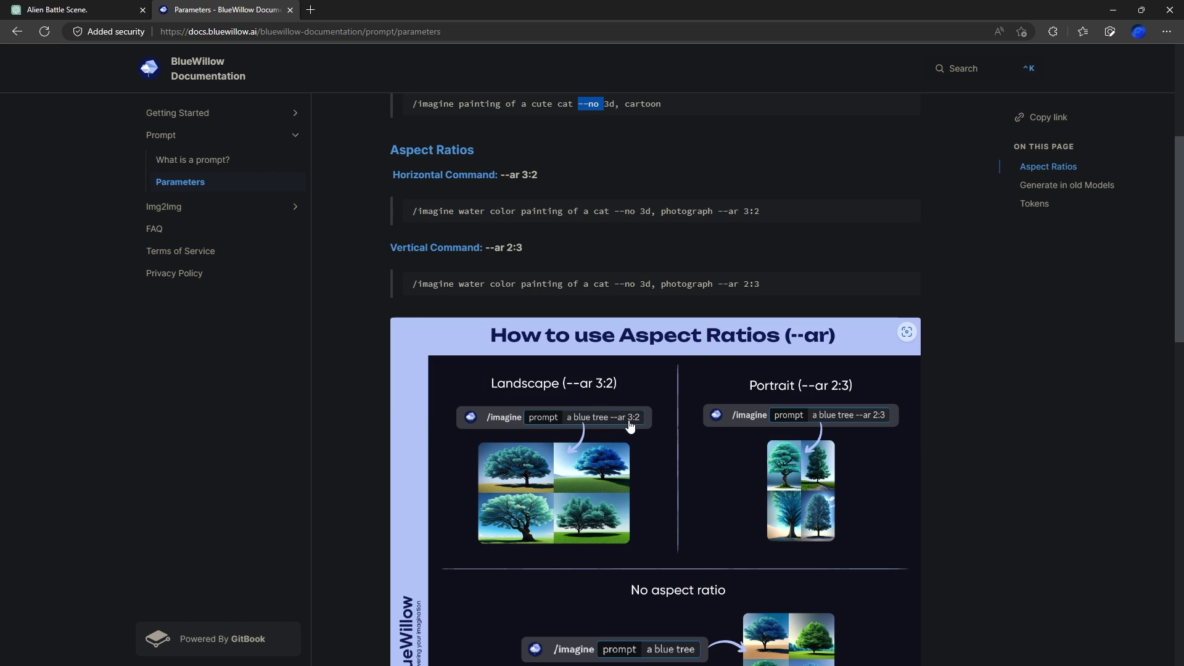
{"action": "scroll", "coordinate": [596, 451], "scroll_direction": "down", "scroll_amount": 4}
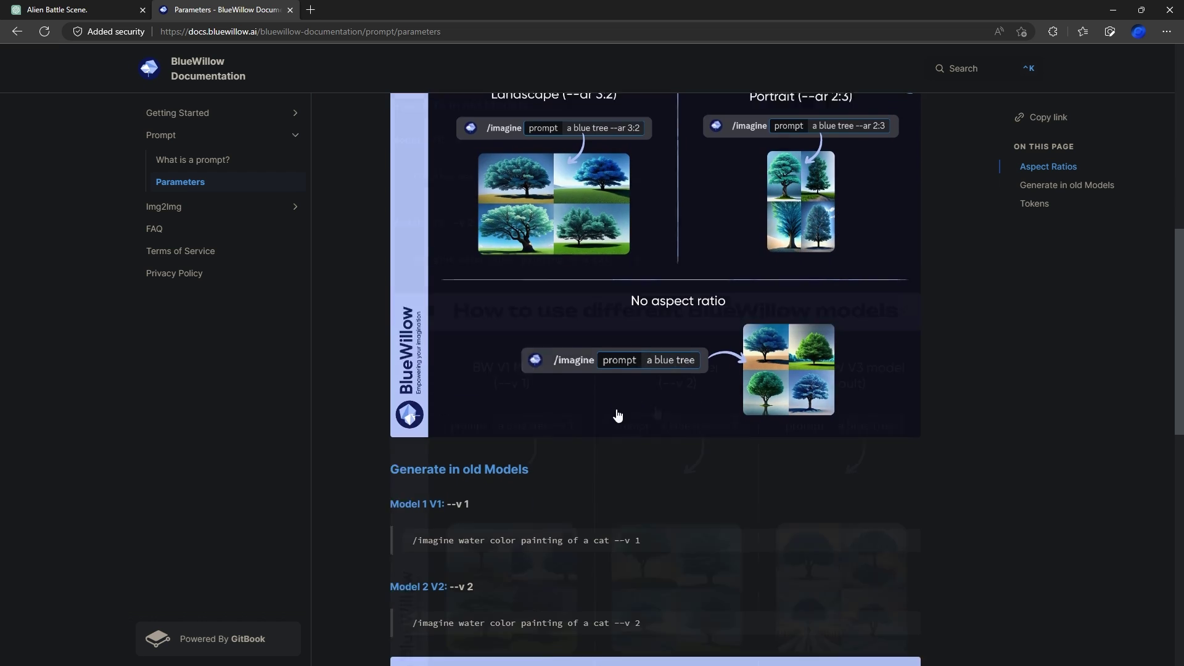
{"action": "scroll", "coordinate": [616, 415], "scroll_direction": "down", "scroll_amount": 4}
{"action": "scroll", "coordinate": [713, 276], "scroll_direction": "down", "scroll_amount": 4}
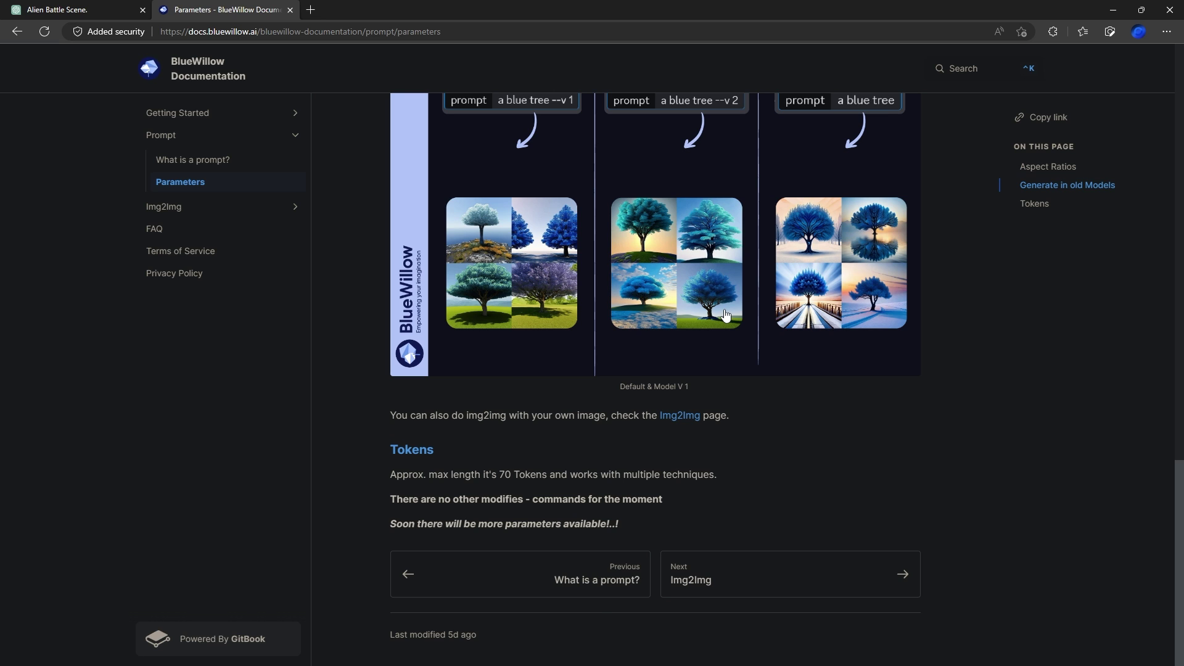
{"action": "key", "text": "Home"}
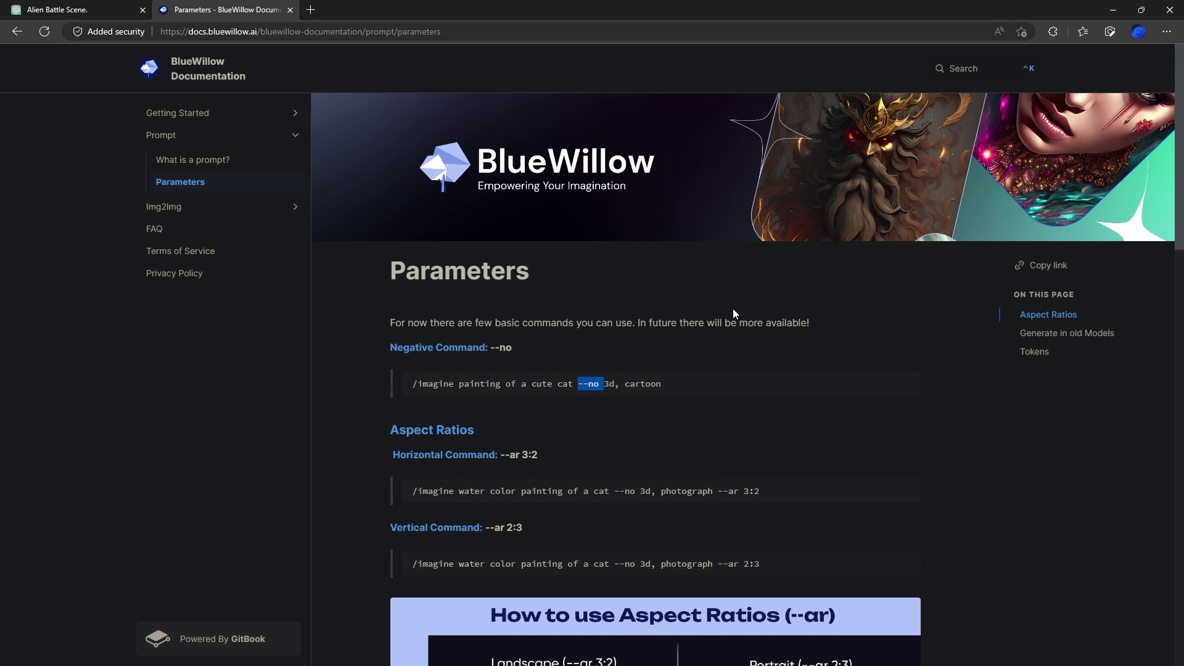